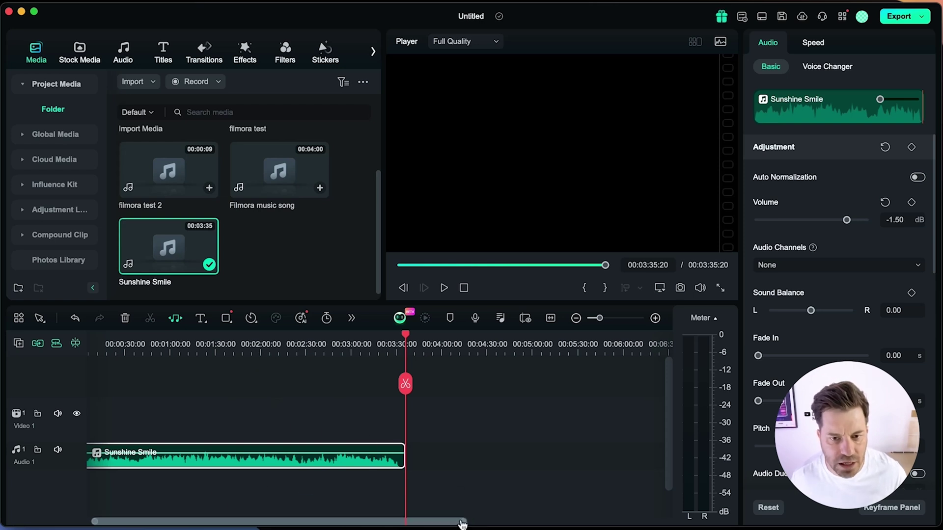
Step: Place the Sunshine Smile song on Audio 1 with its volume at -1.50 dB
drag(462, 524, 400, 524)
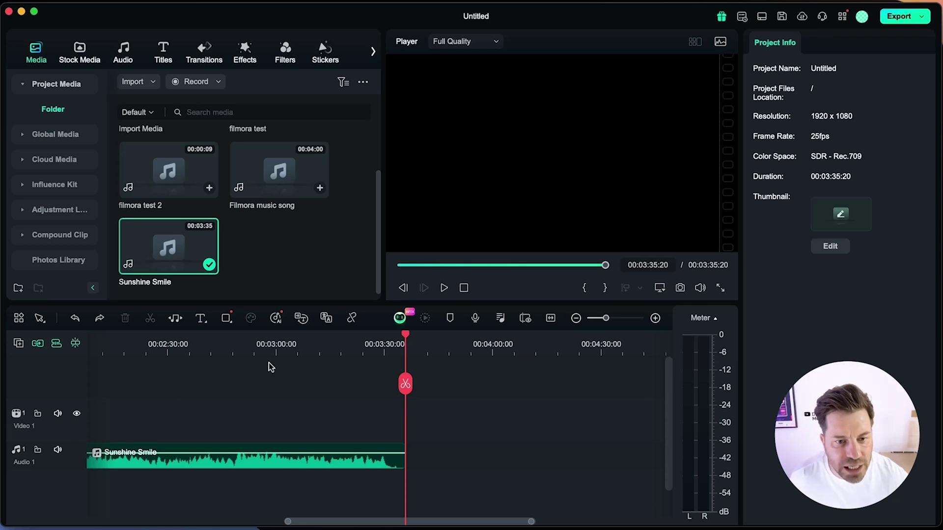
Step: Select the Sunshine Smile clip and preview its final seconds from about 00:03:28
click(264, 464)
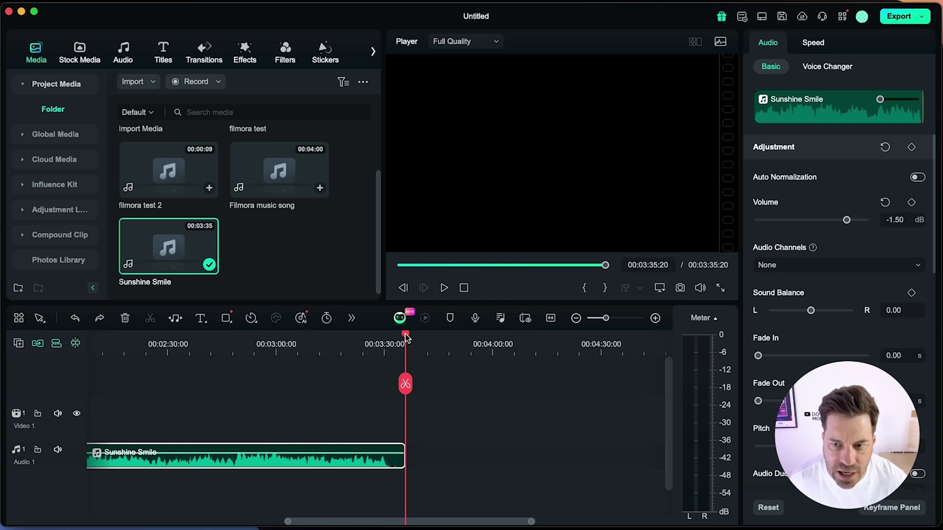
drag(406, 338, 382, 343)
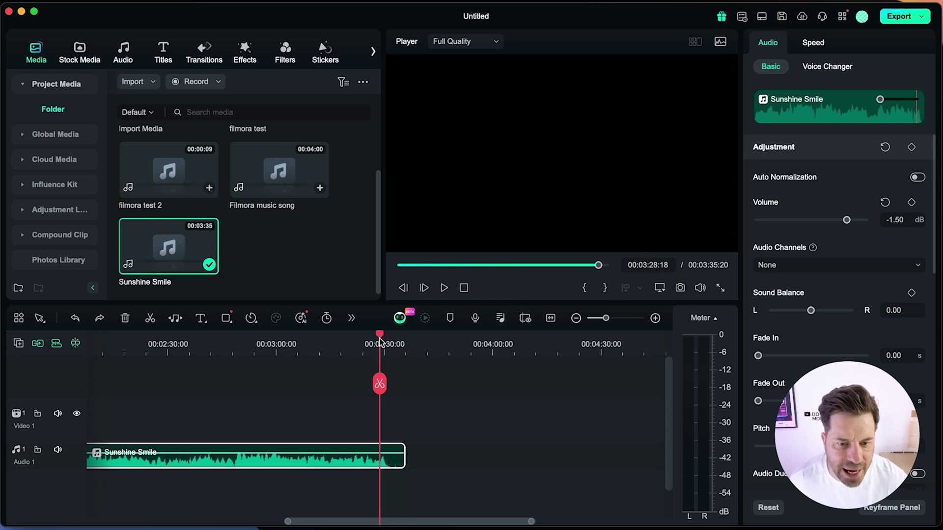
key(space)
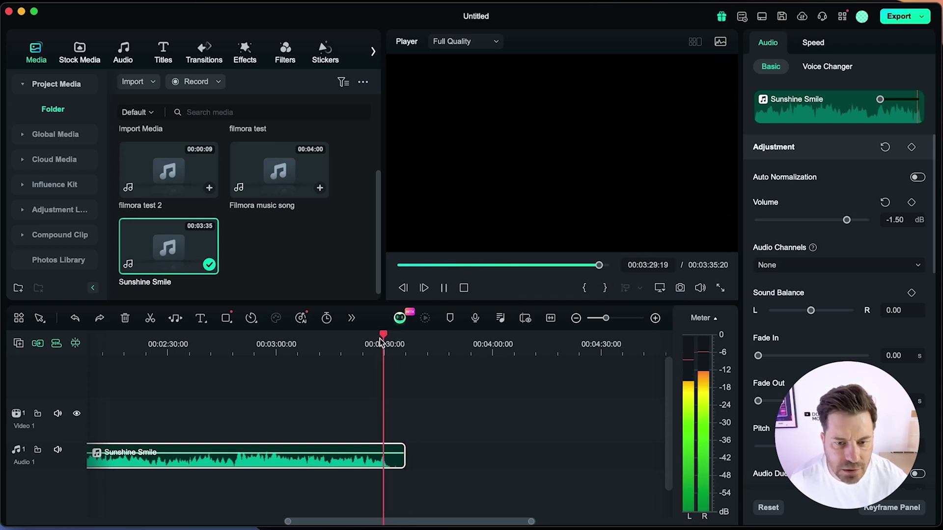
key(space)
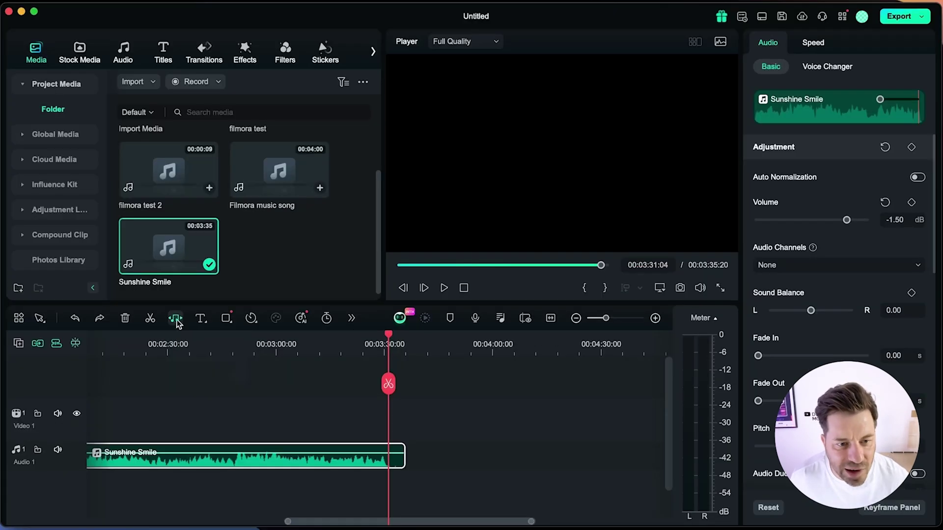
Step: Audio-stretch the Sunshine Smile clip to end around 00:04:00 and preview it from 00:03:28
click(361, 284)
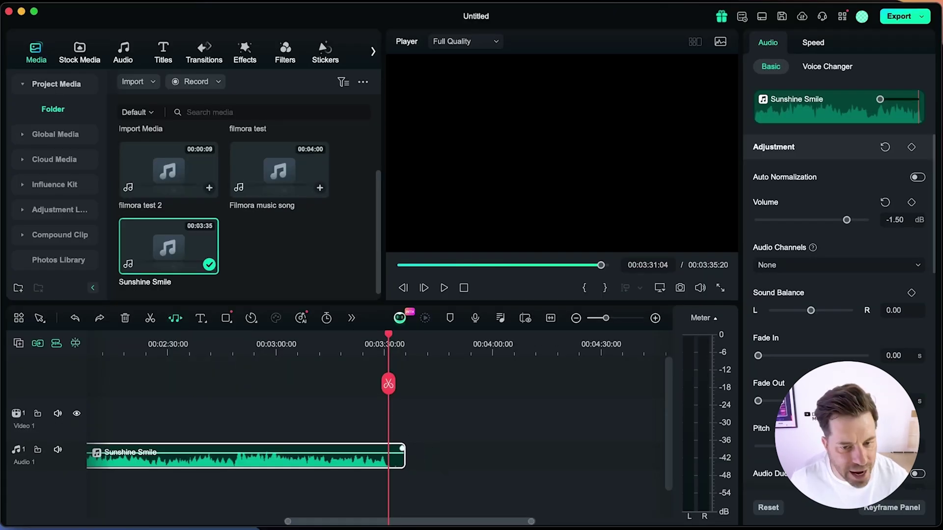
drag(404, 462, 486, 464)
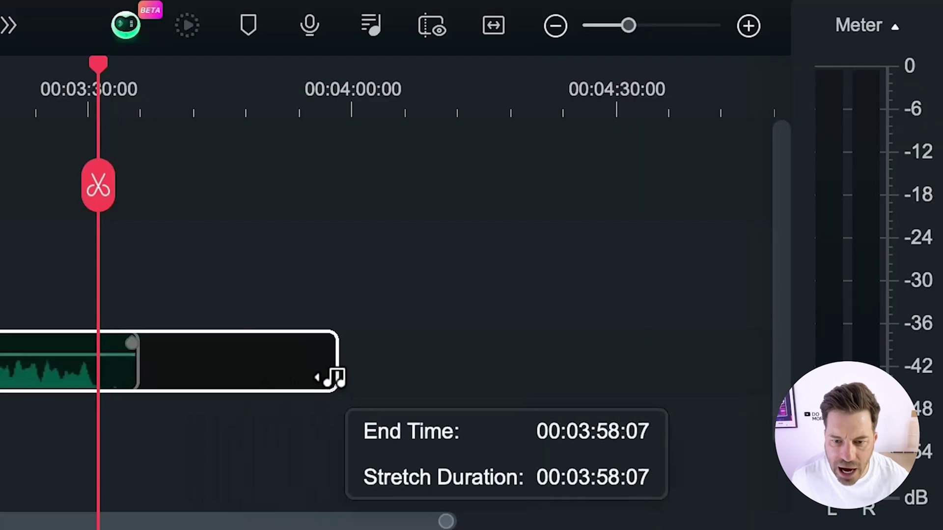
drag(335, 379, 350, 380)
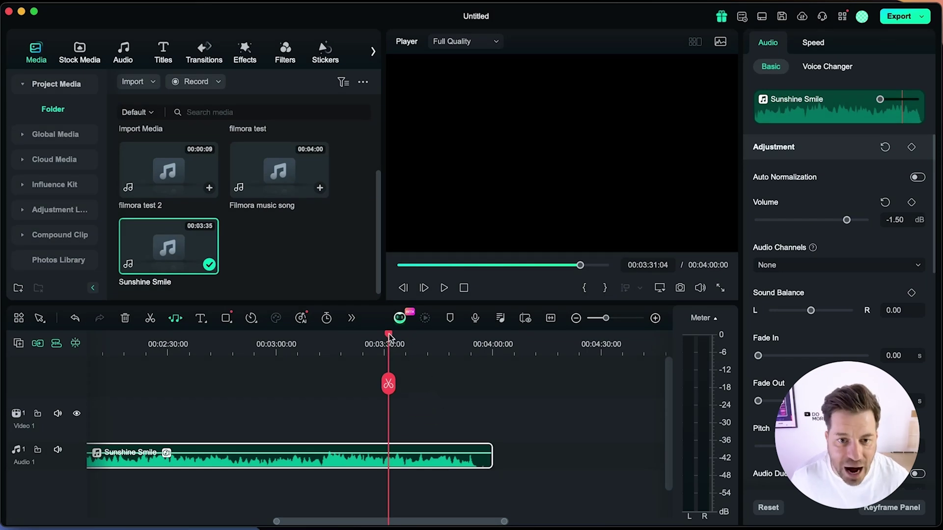
drag(388, 335, 381, 339)
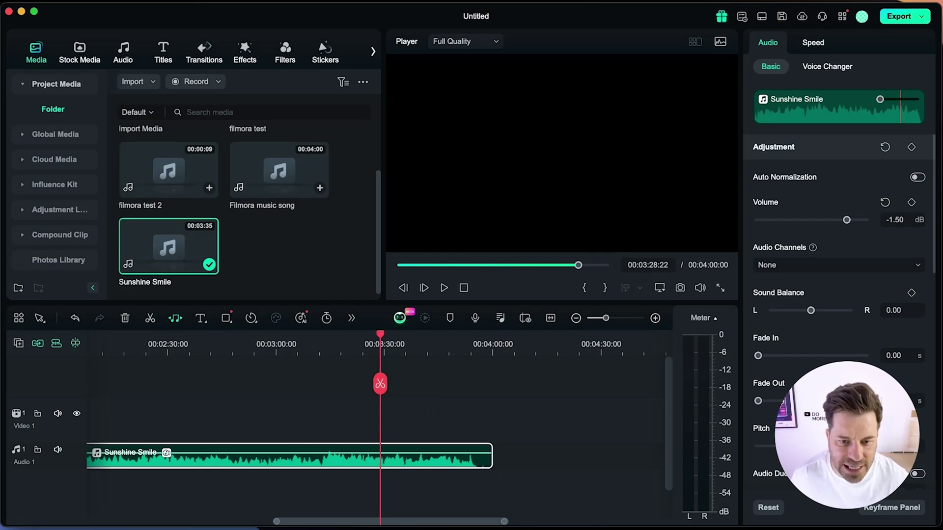
key(space)
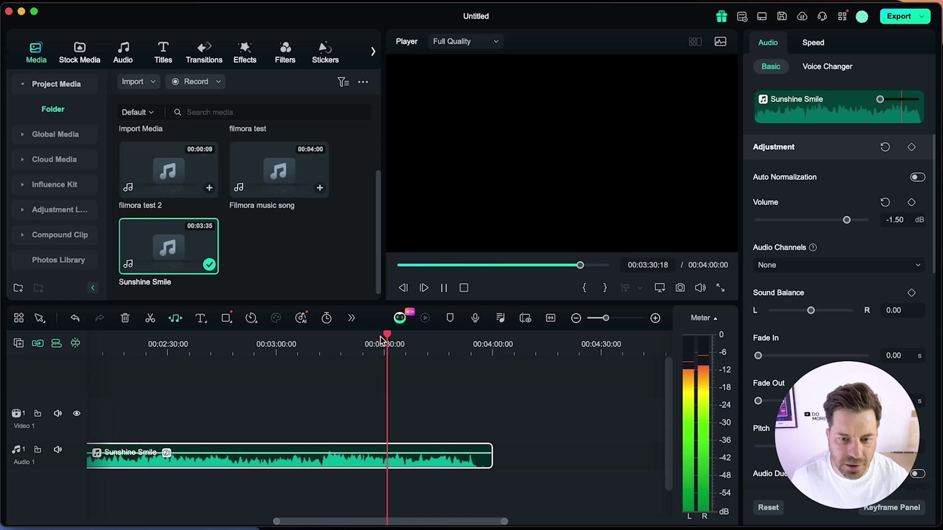
key(space)
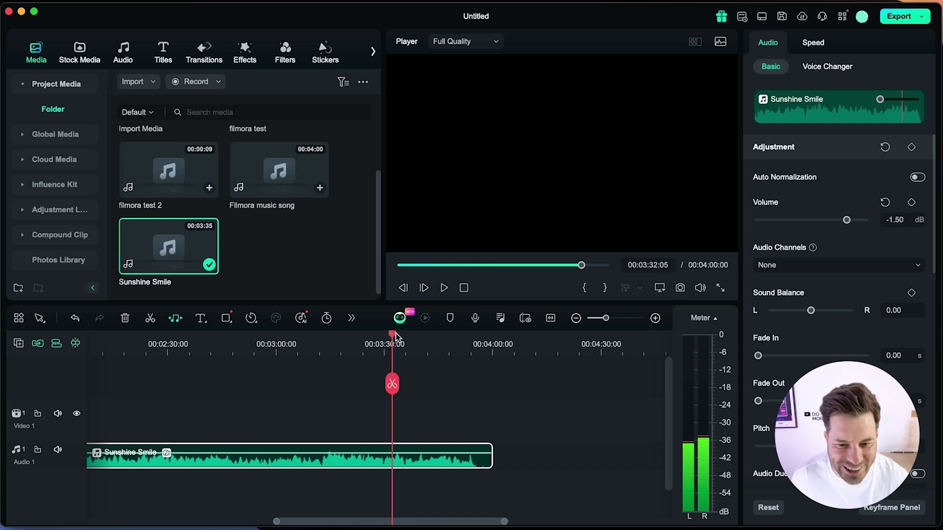
Step: Preview the clip's end, stretch it to a 00:04:11:08 project length, then delete it
drag(396, 333, 467, 339)
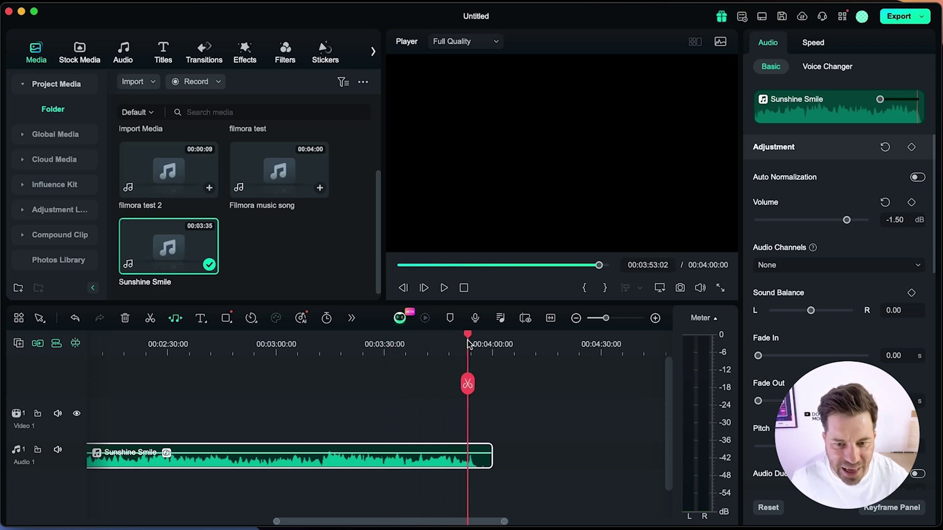
key(space)
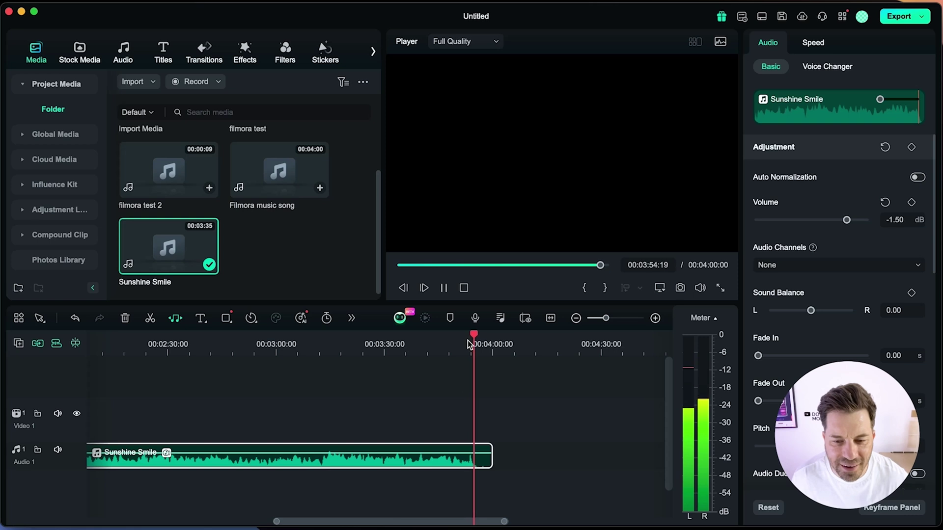
key(space)
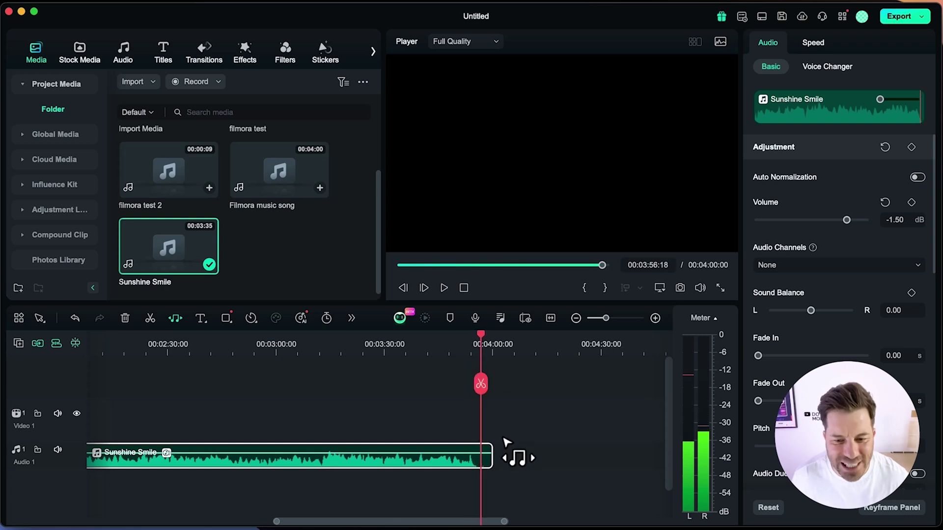
drag(490, 458, 532, 457)
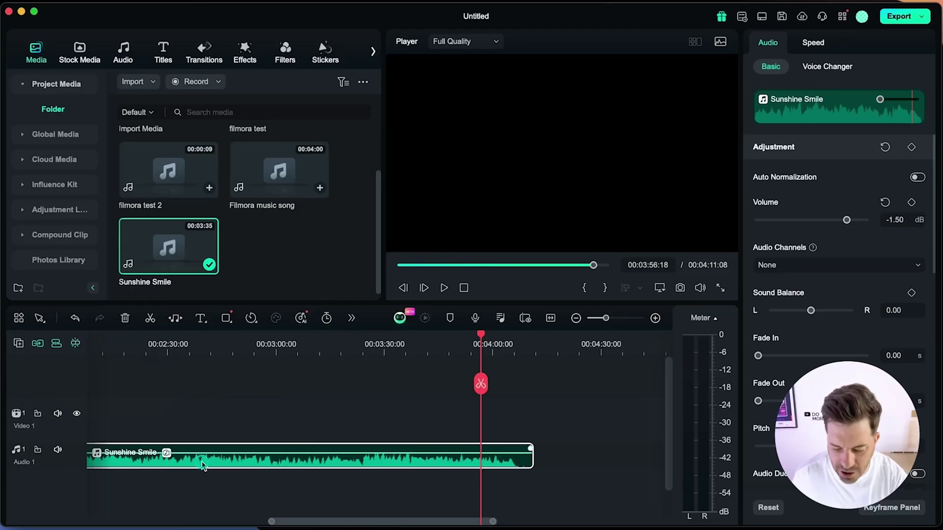
key(Delete)
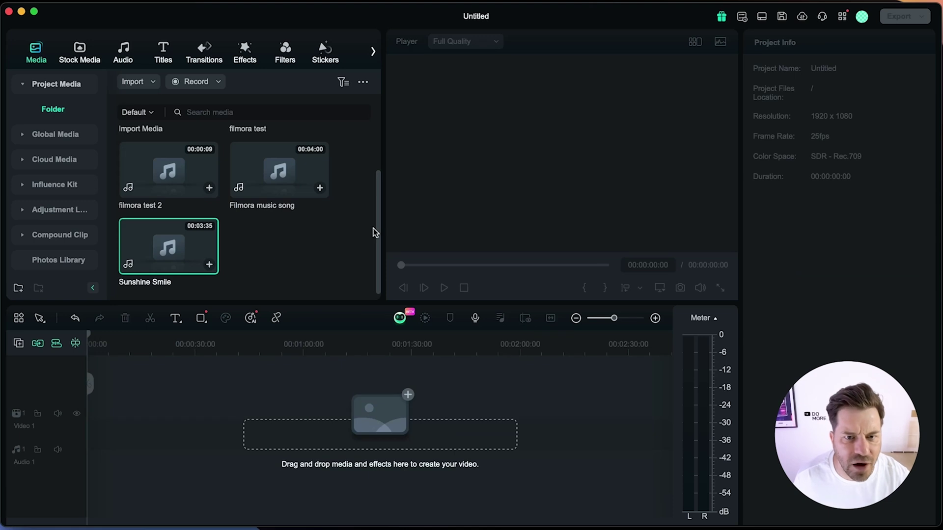
Step: Add the Filmora music song to the timeline and play its first 13 seconds
scroll(377, 227, up, 3)
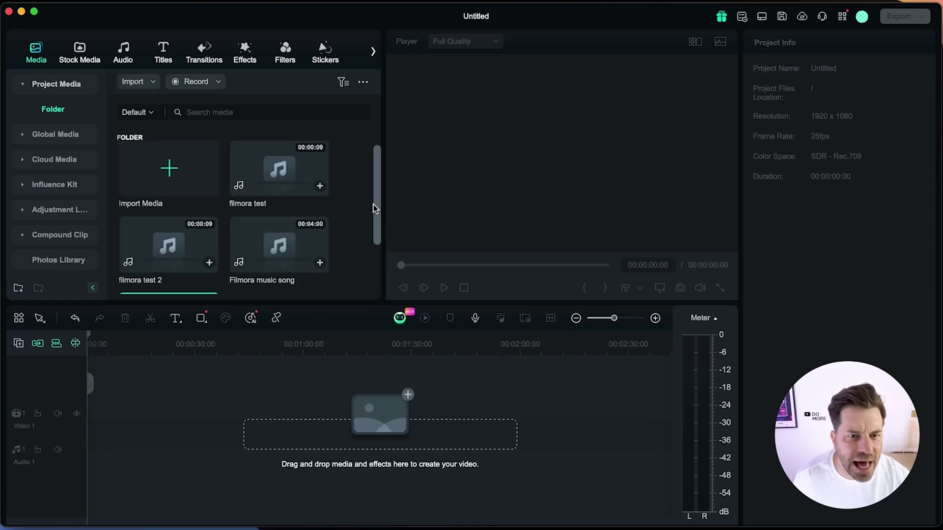
drag(374, 205, 371, 230)
drag(274, 181, 110, 417)
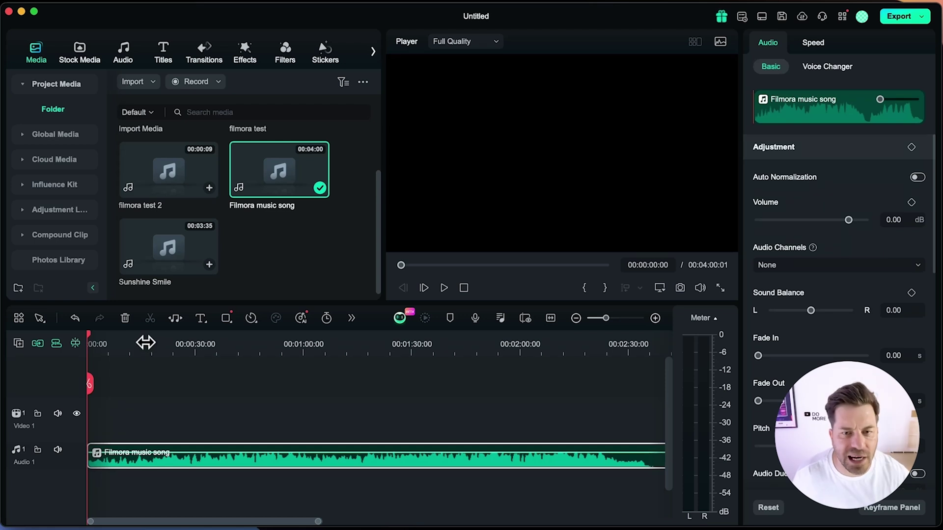
key(space)
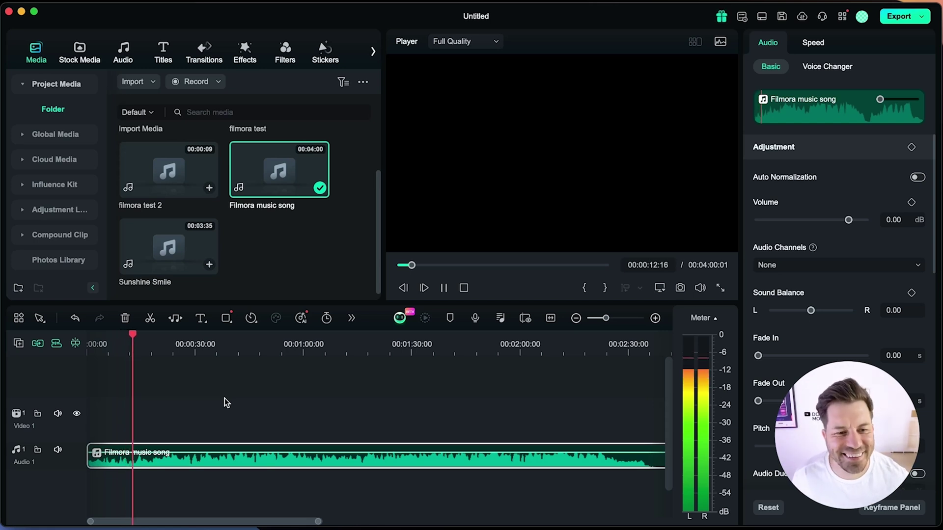
key(space)
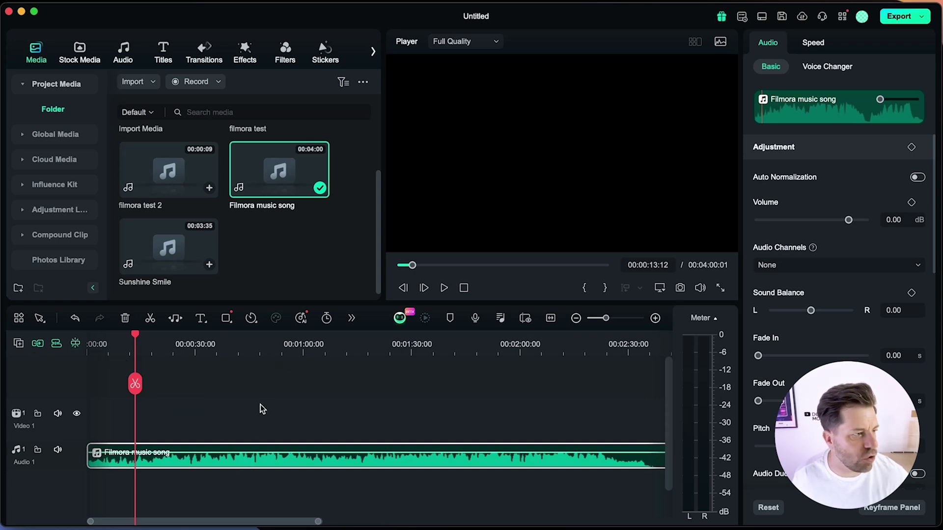
Step: Run Tools > Audio > AI Vocal Remover on the Filmora music song
mouse_move(255, 4)
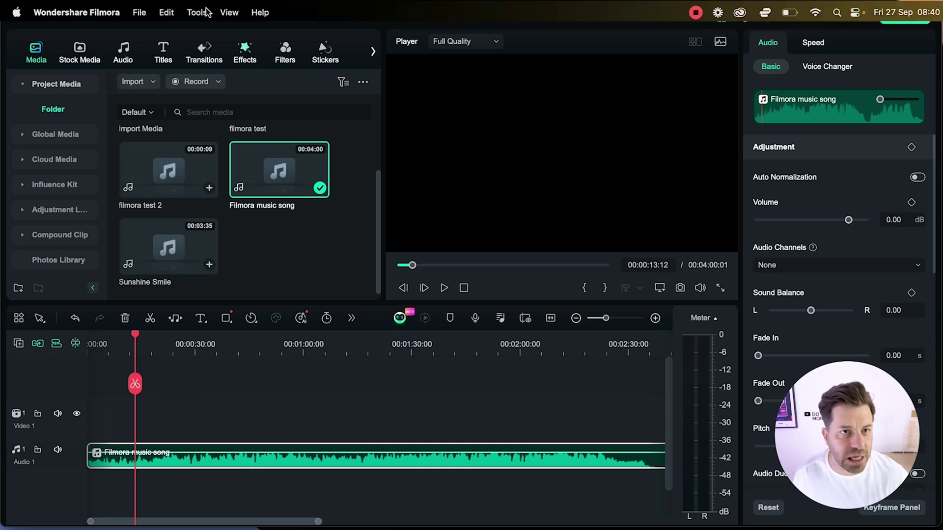
click(197, 12)
mouse_move(205, 73)
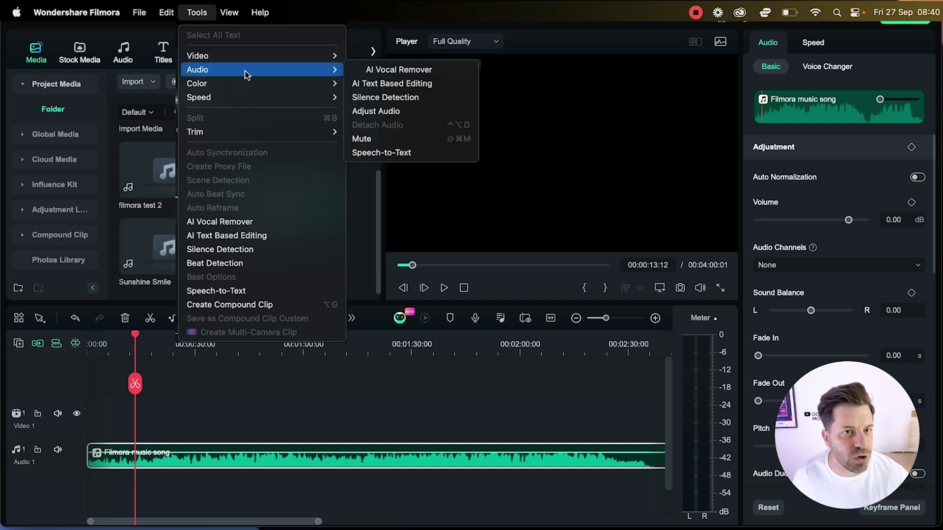
click(396, 70)
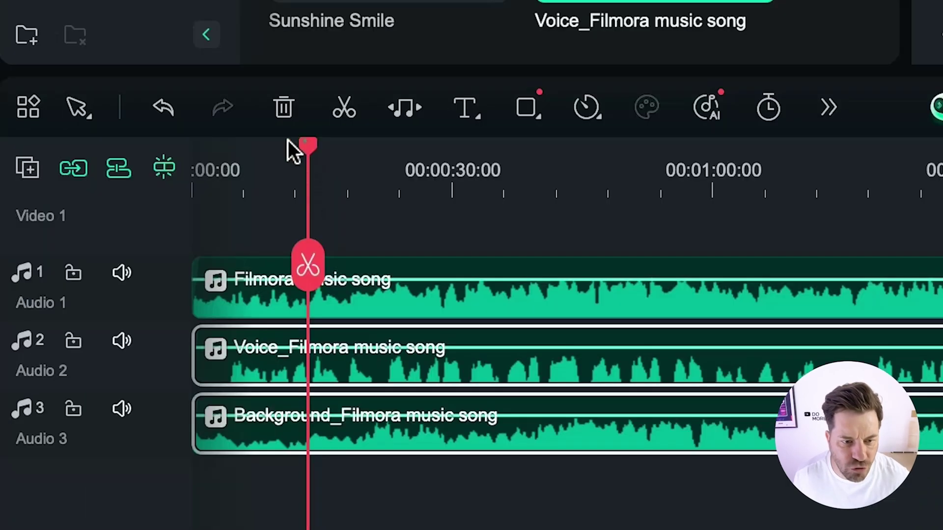
Step: Mute the original song and background tracks, then play the mix from about 4 seconds
drag(134, 334, 76, 344)
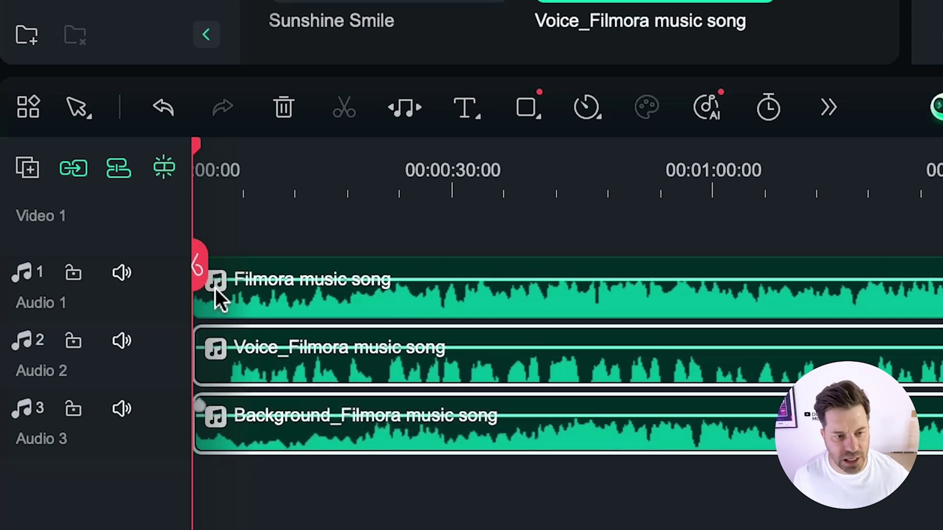
click(121, 273)
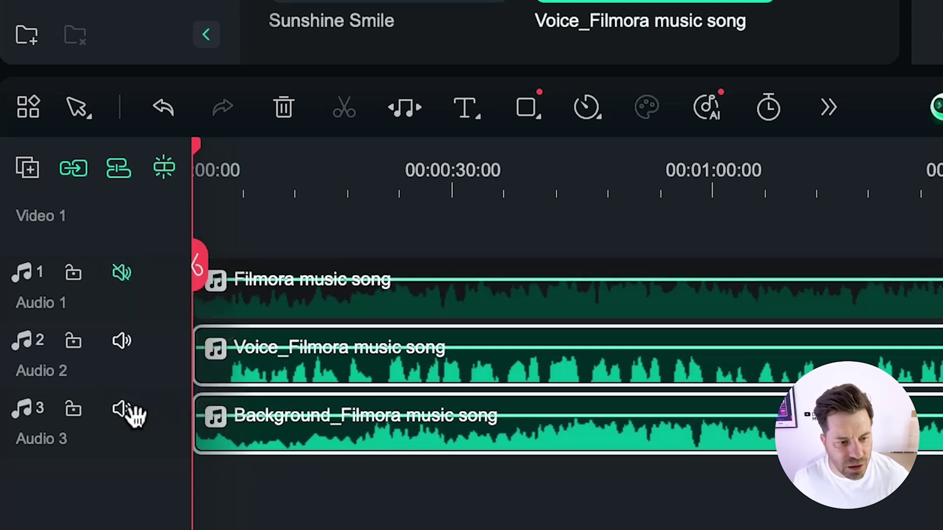
click(121, 409)
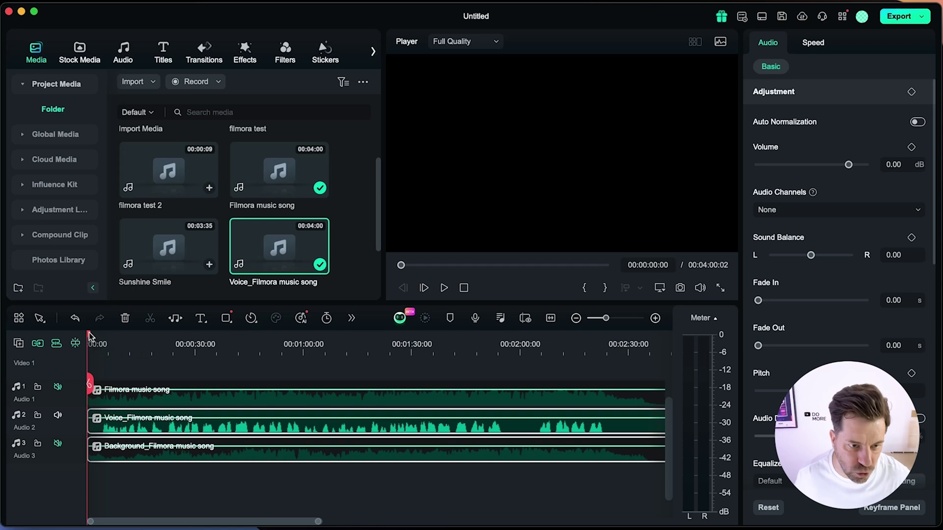
drag(94, 335, 102, 335)
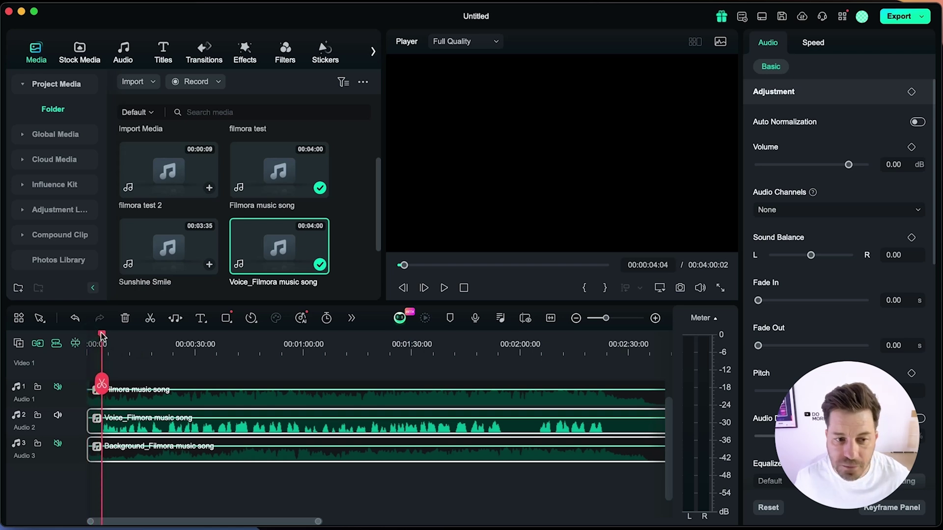
key(space)
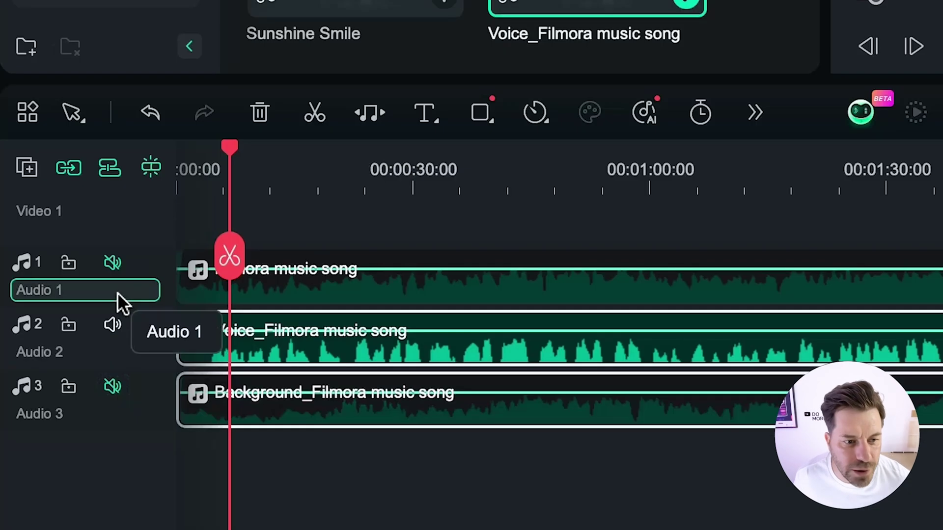
Step: Mute the voice track, unmute the background track, and play the background music alone
click(112, 324)
click(112, 386)
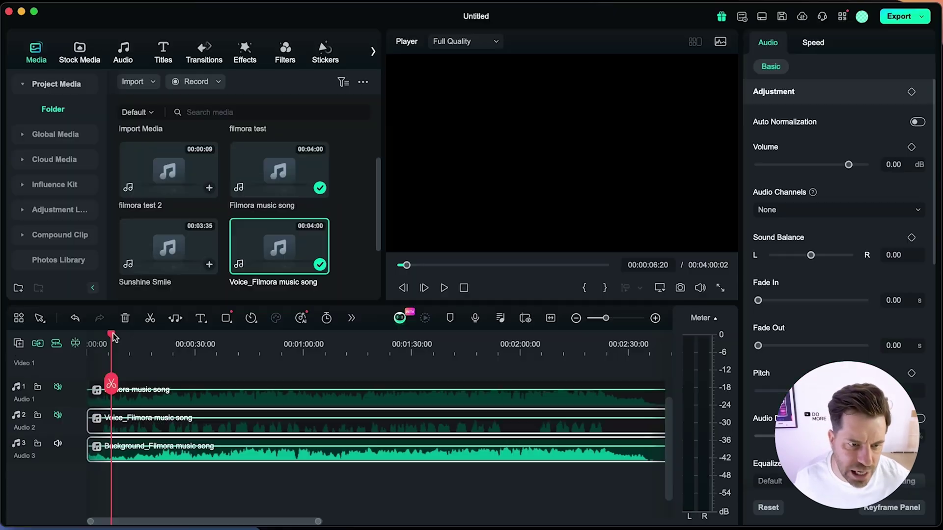
mouse_move(229, 147)
mouse_down()
mouse_move(259, 149)
mouse_move(236, 156)
mouse_up()
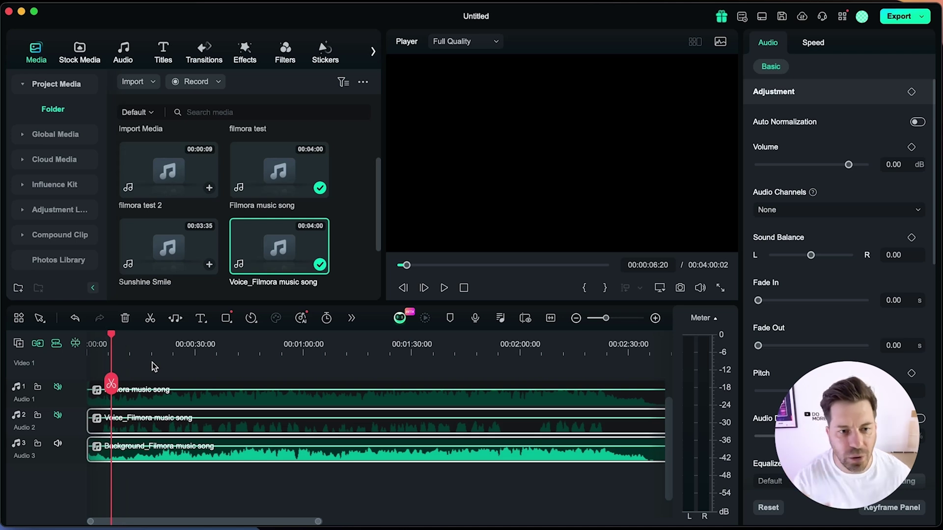
key(space)
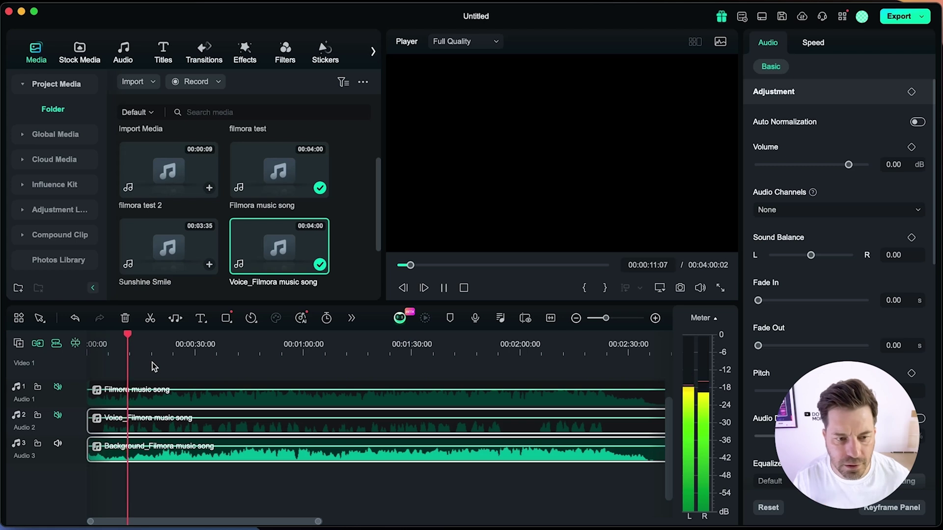
key(space)
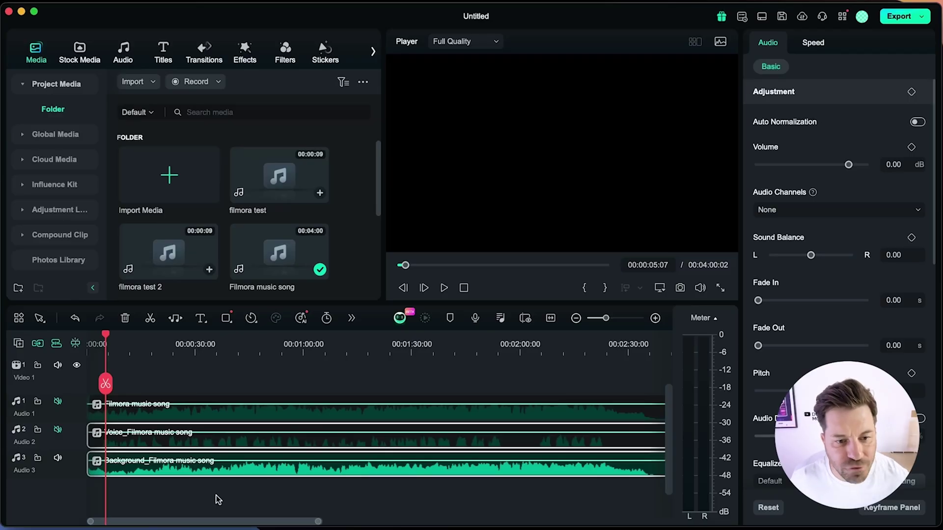
Step: Marquee-select the three song clips on the timeline and delete them
drag(285, 493, 208, 417)
key(Delete)
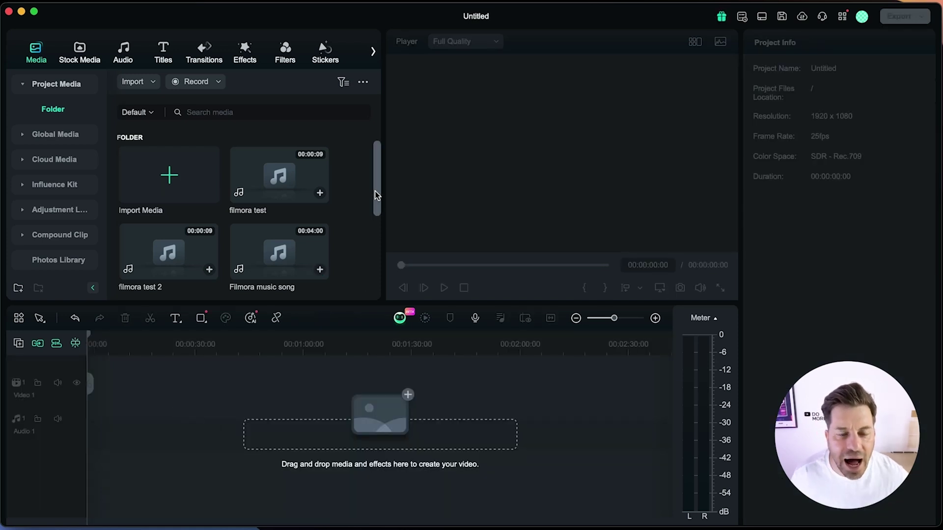
Step: Add the filmora test clip to Audio 1 and play it from about 1 second in
drag(282, 176, 108, 426)
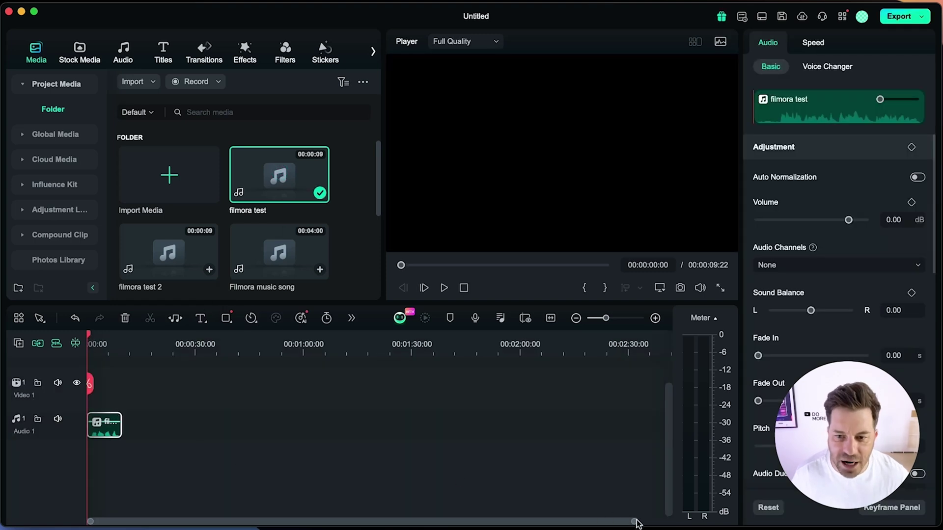
drag(636, 523, 462, 522)
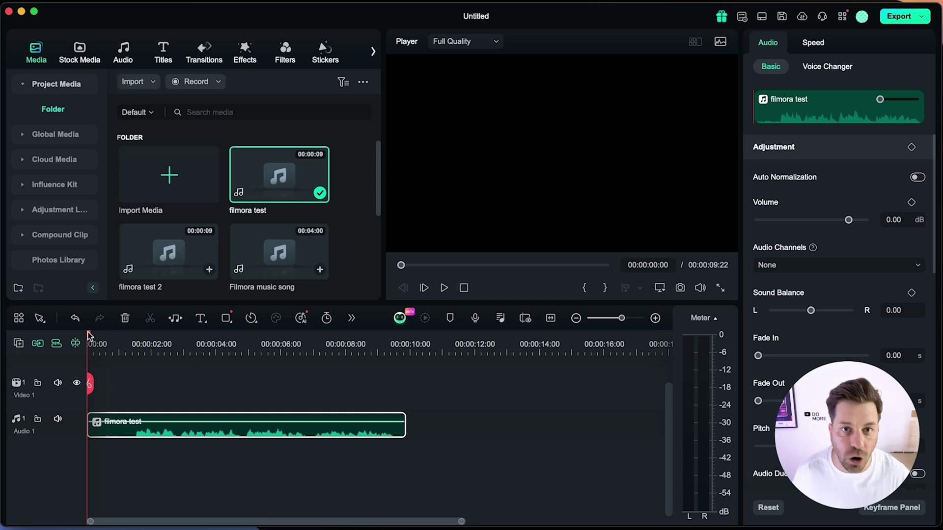
drag(88, 334, 134, 343)
key(space)
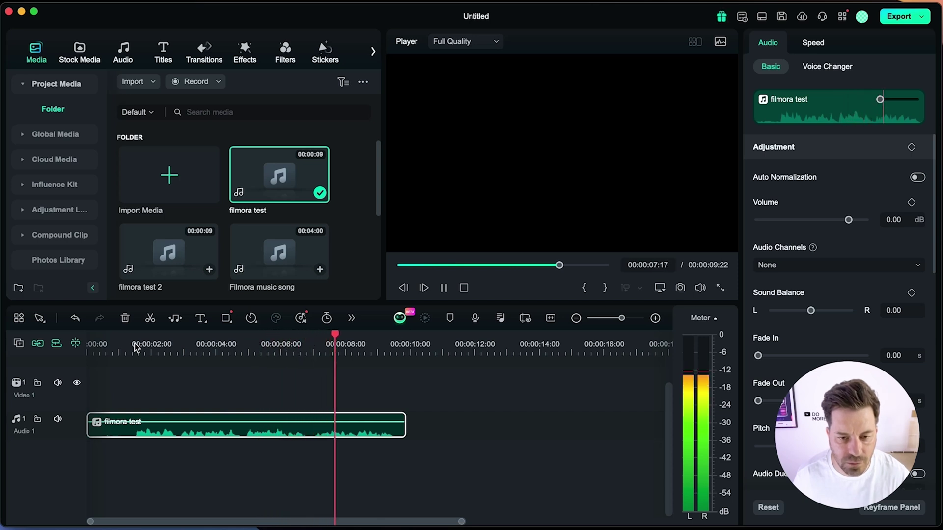
key(space)
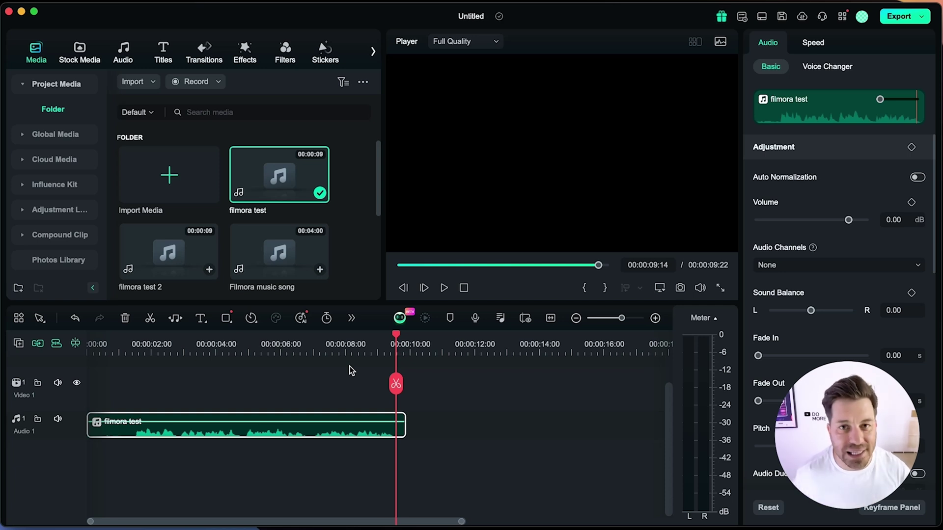
click(291, 394)
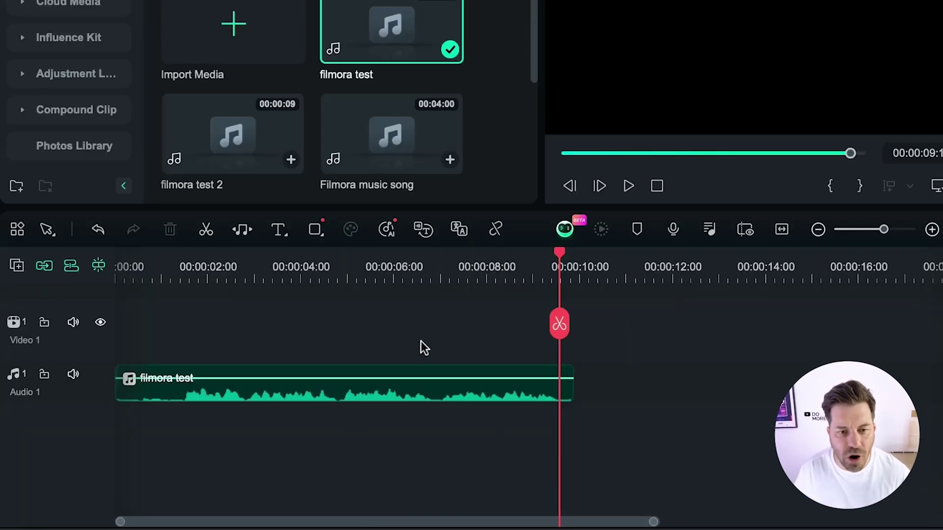
Step: Turn on AI Voice Enhancer for the filmora test clip (Voice Clarity 80, Beautification 70)
click(401, 391)
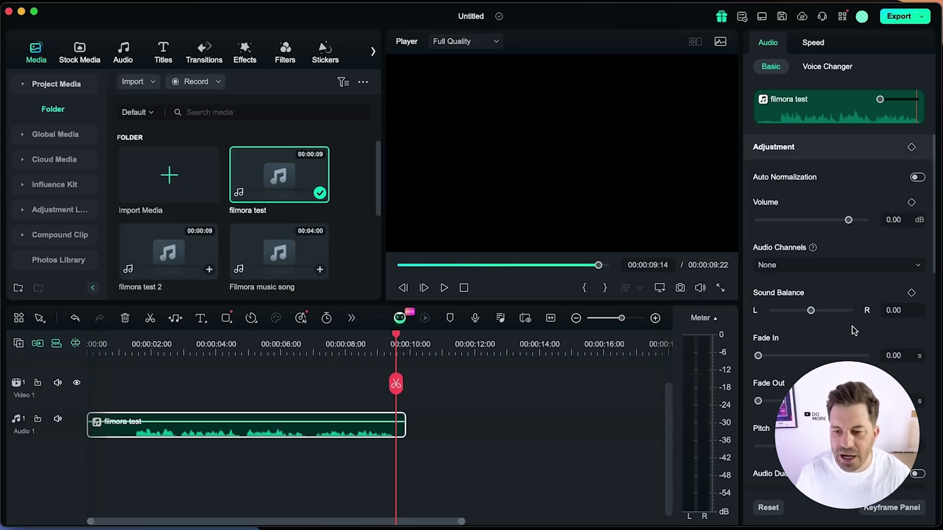
scroll(853, 326, down, 5)
scroll(855, 332, down, 3)
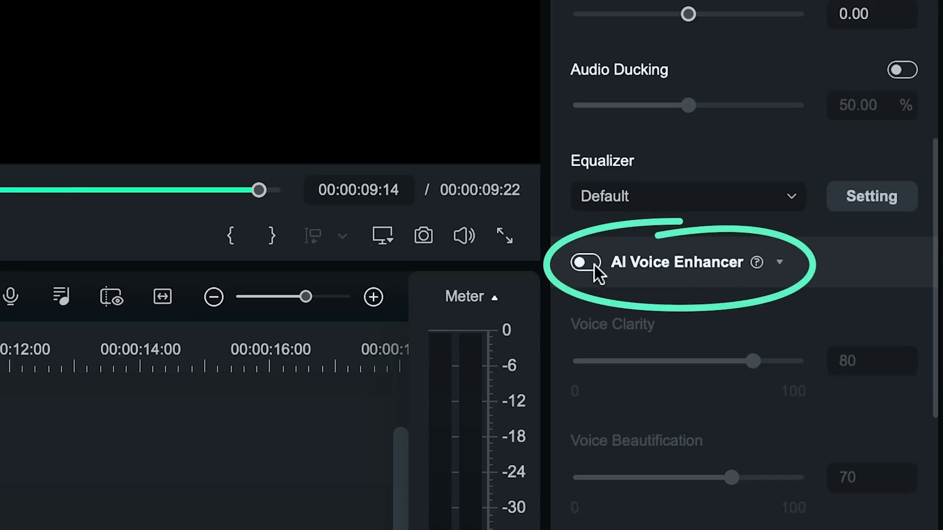
click(762, 301)
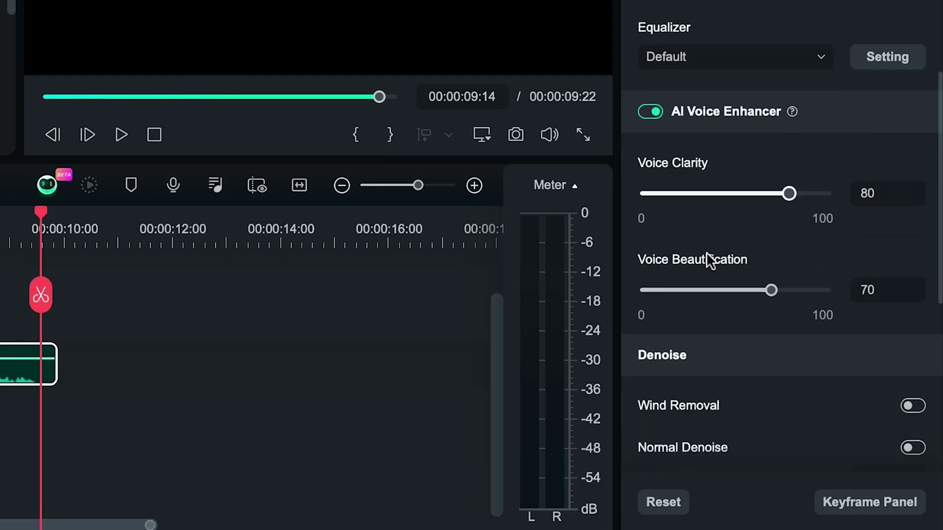
scroll(801, 343, down, 2)
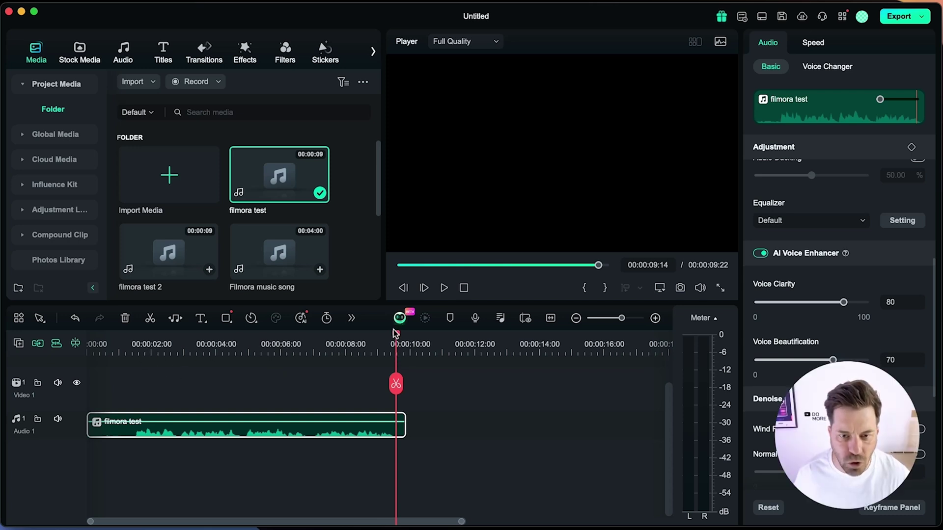
drag(396, 334, 136, 353)
Step: Play the clip from 1 second with and without AI Voice Enhancer, then re-enable it
key(space)
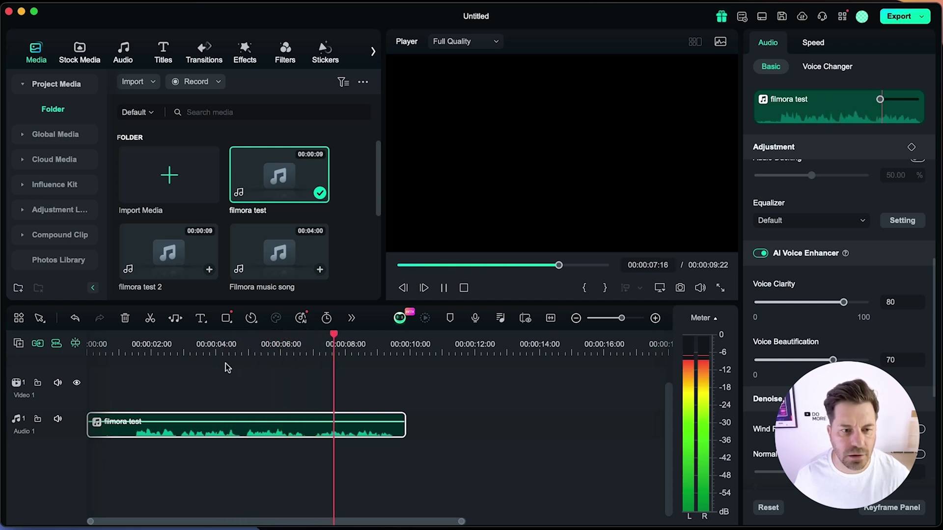
key(space)
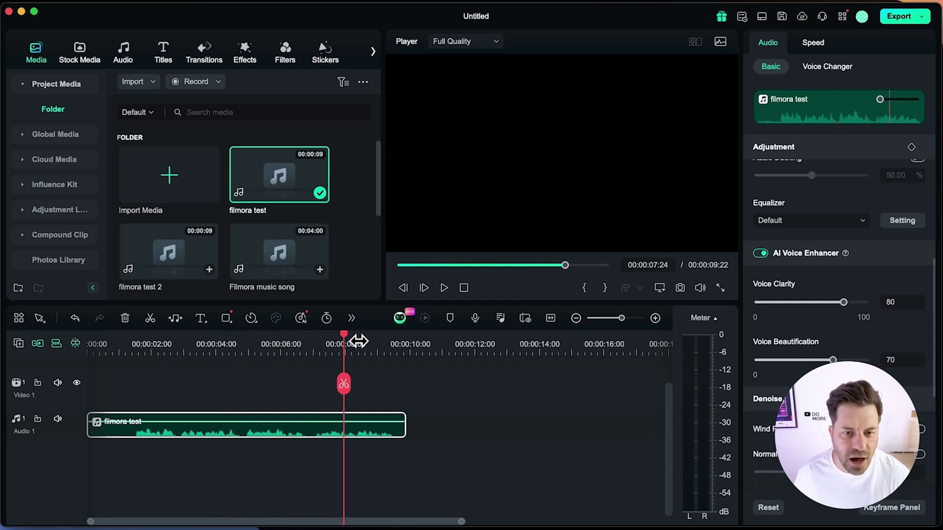
drag(344, 335, 140, 347)
key(space)
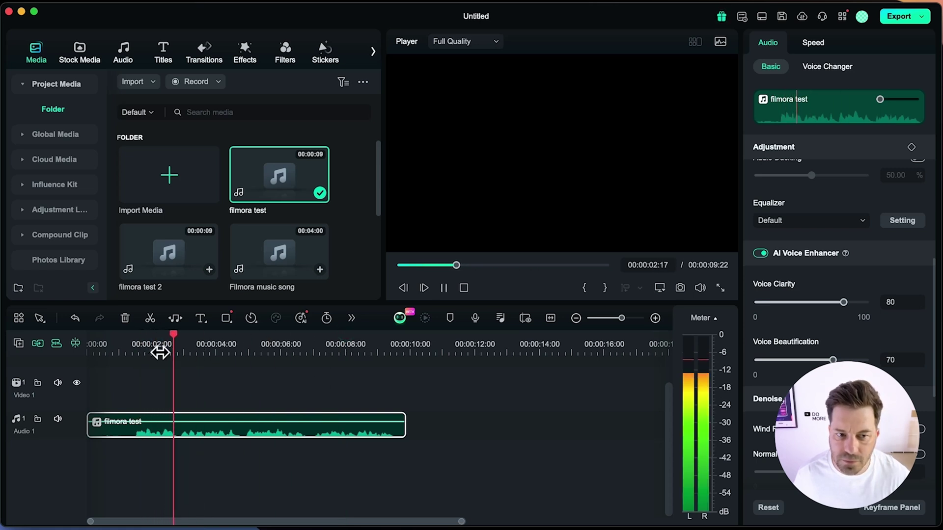
click(761, 253)
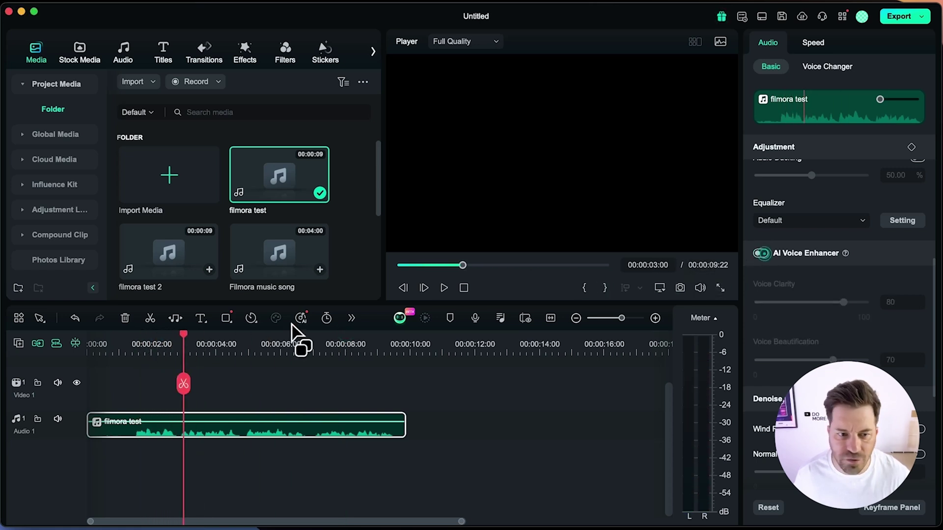
click(136, 335)
key(space)
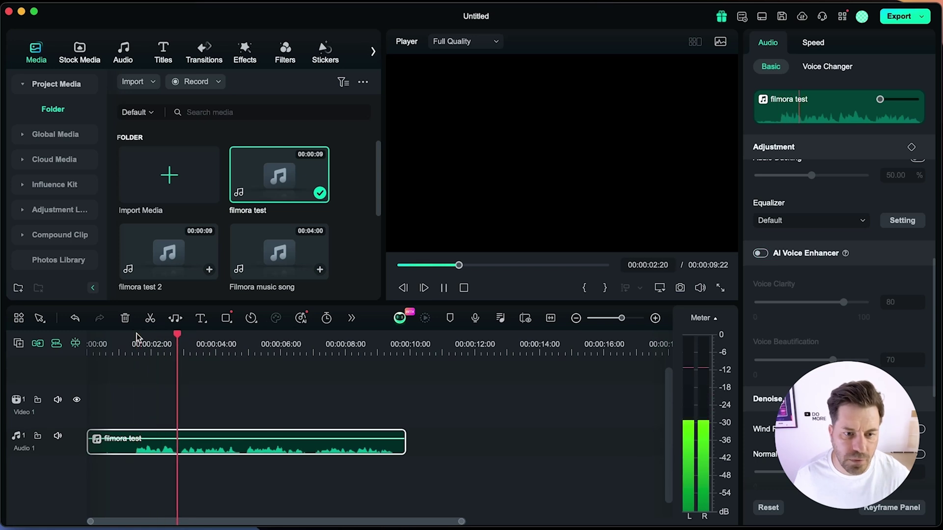
click(760, 253)
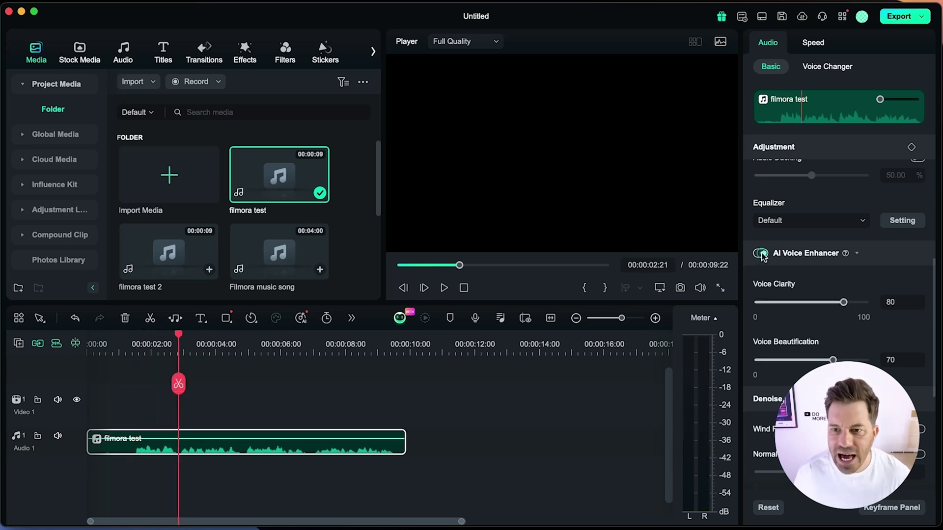
Step: Raise Voice Clarity to 100, then lower Voice Beautification from 89 to 17 while auditioning the clip
click(865, 303)
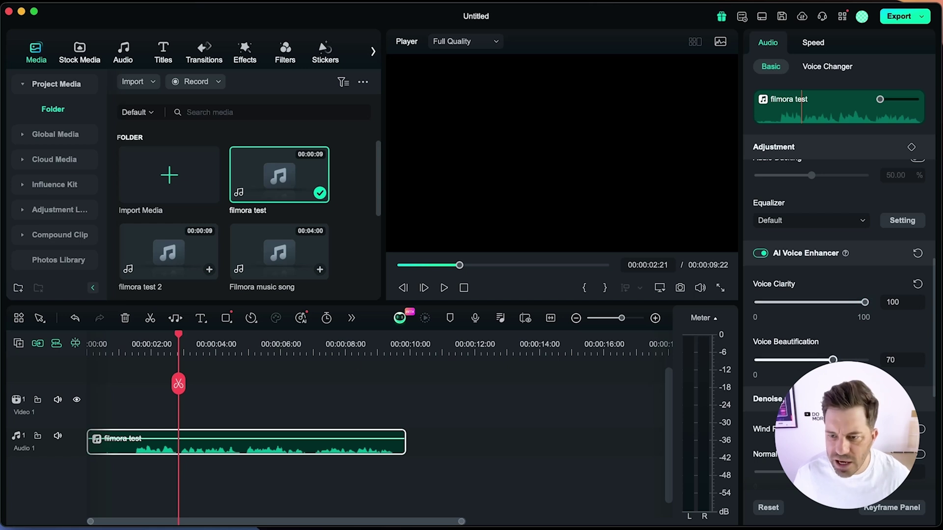
click(853, 360)
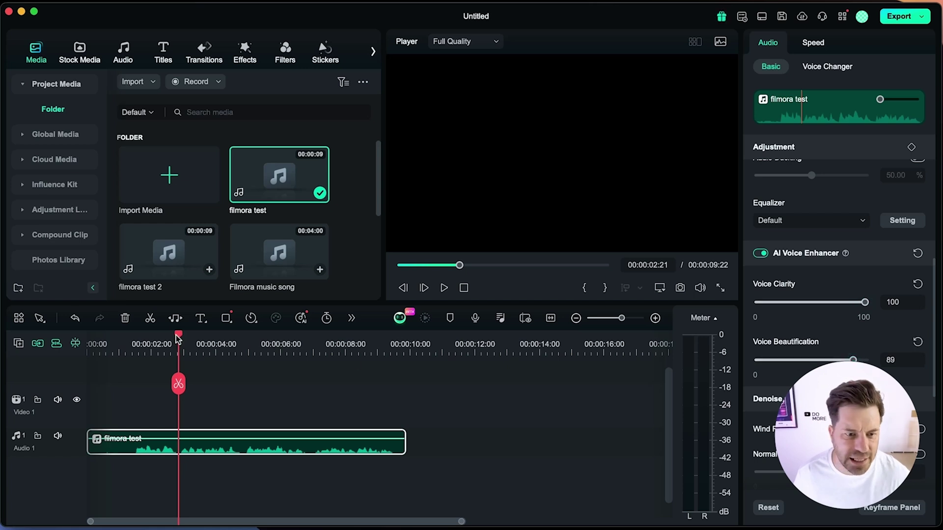
click(134, 344)
key(space)
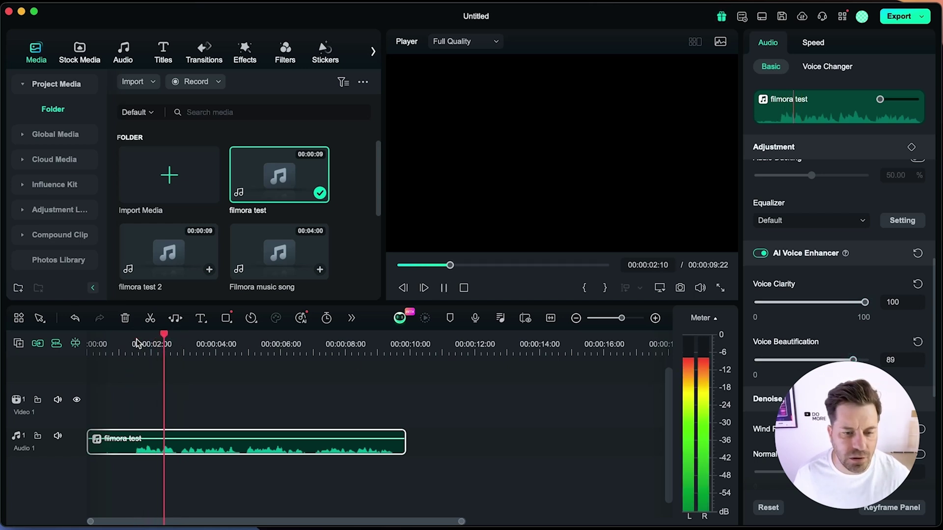
key(space)
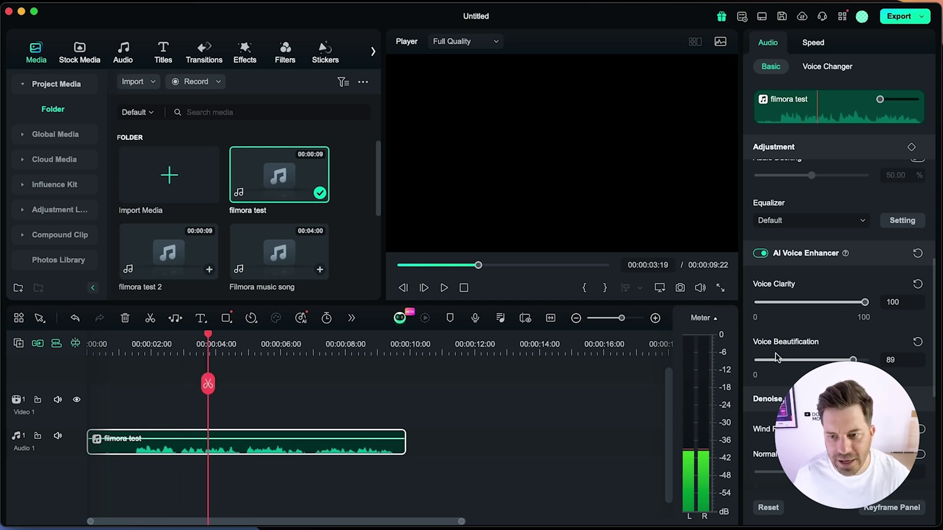
click(776, 359)
drag(209, 337, 136, 335)
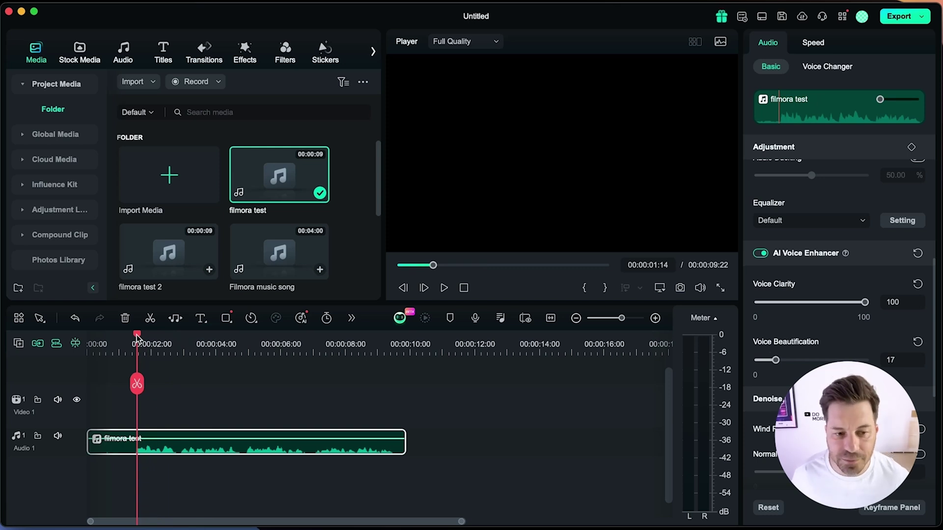
key(space)
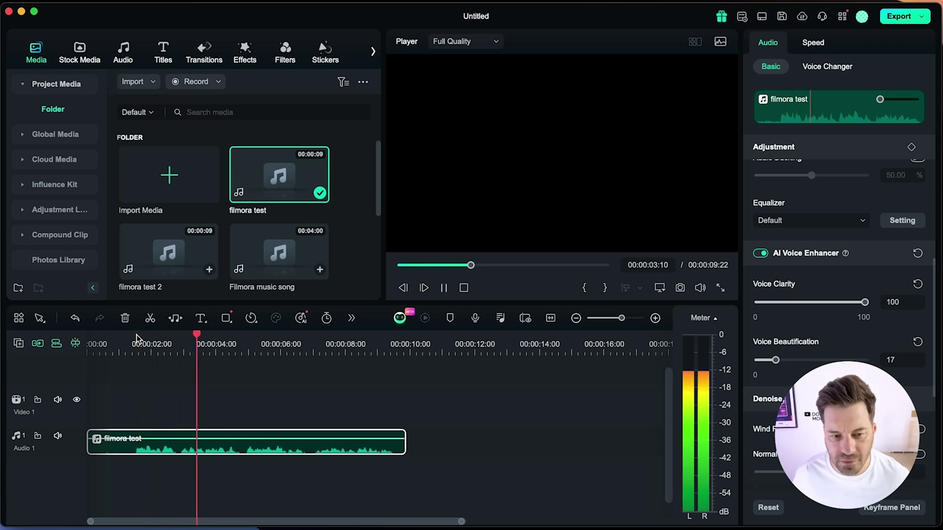
key(space)
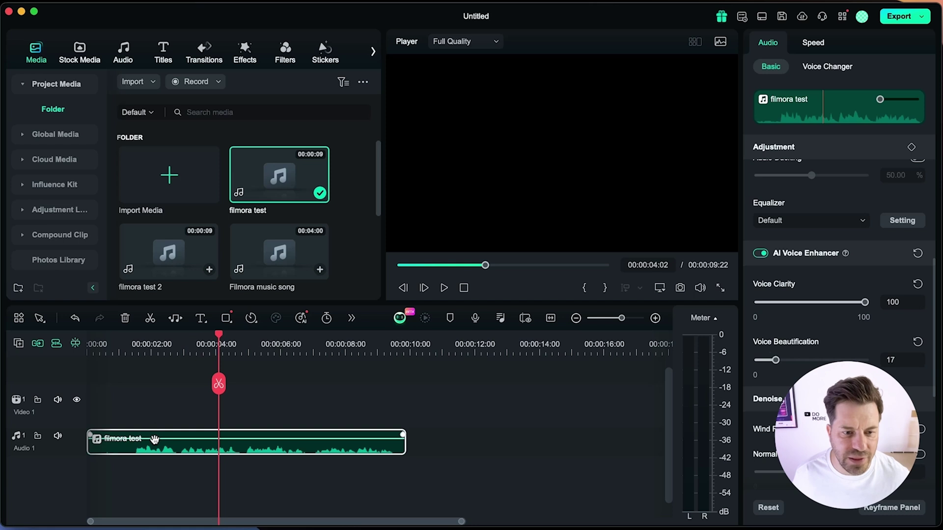
Step: Raise the filmora test clip's volume and play it back from about 00:00:05
drag(154, 438, 165, 432)
click(138, 349)
key(space)
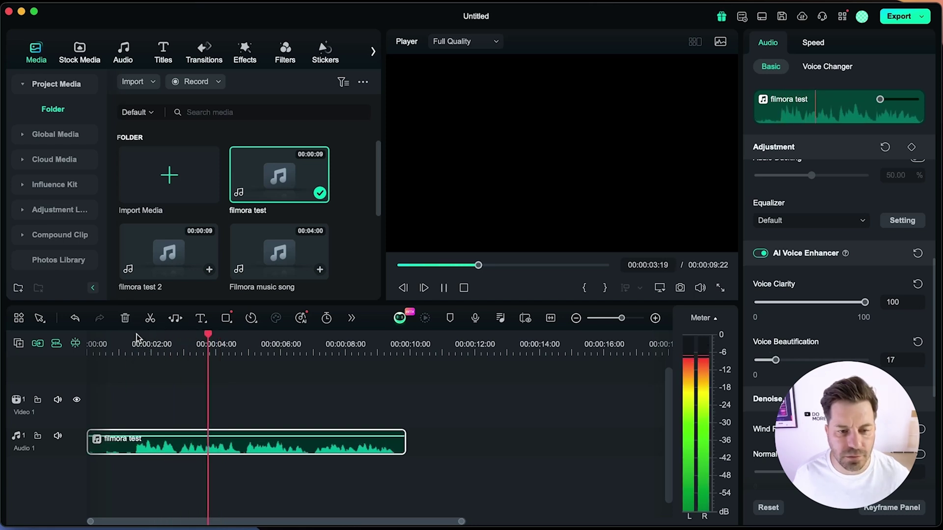
key(space)
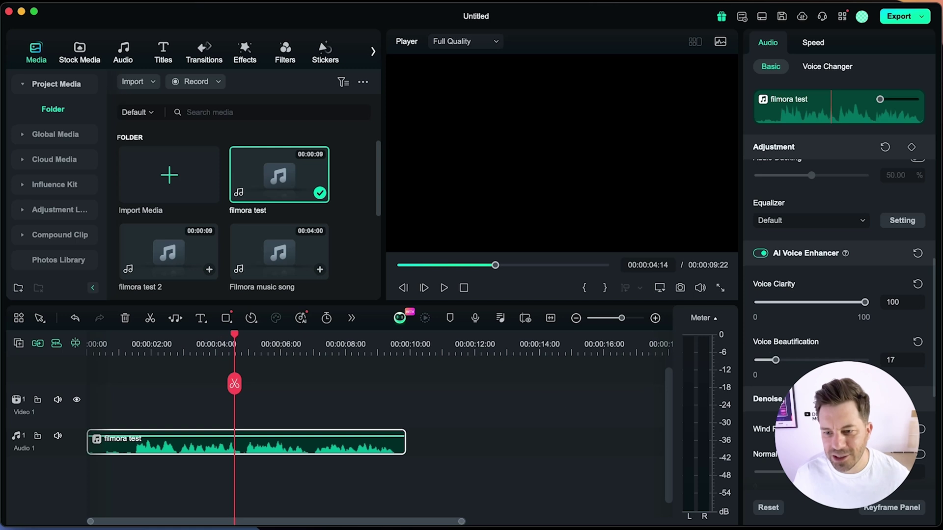
scroll(840, 295, down, 1)
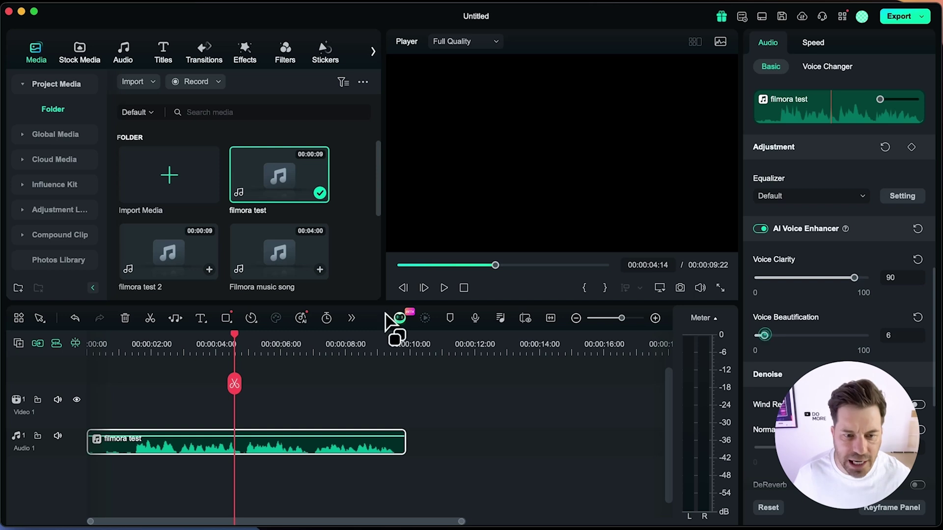
click(246, 334)
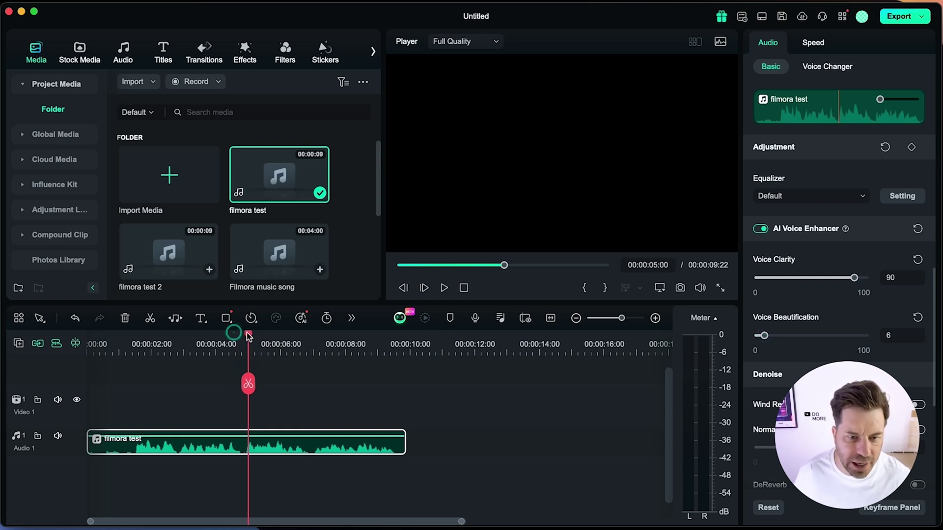
key(space)
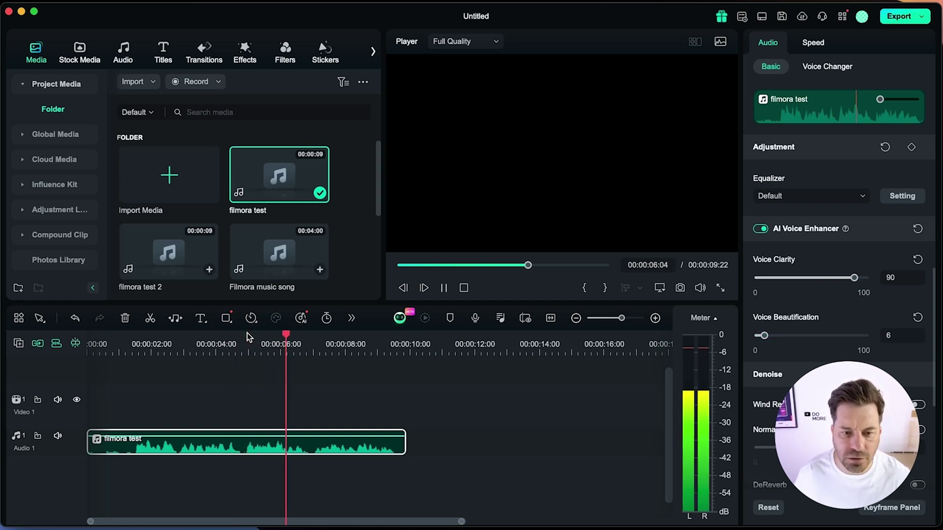
key(space)
Step: Turn off the AI Voice Enhancer and replay the clip from about 00:00:05
click(761, 229)
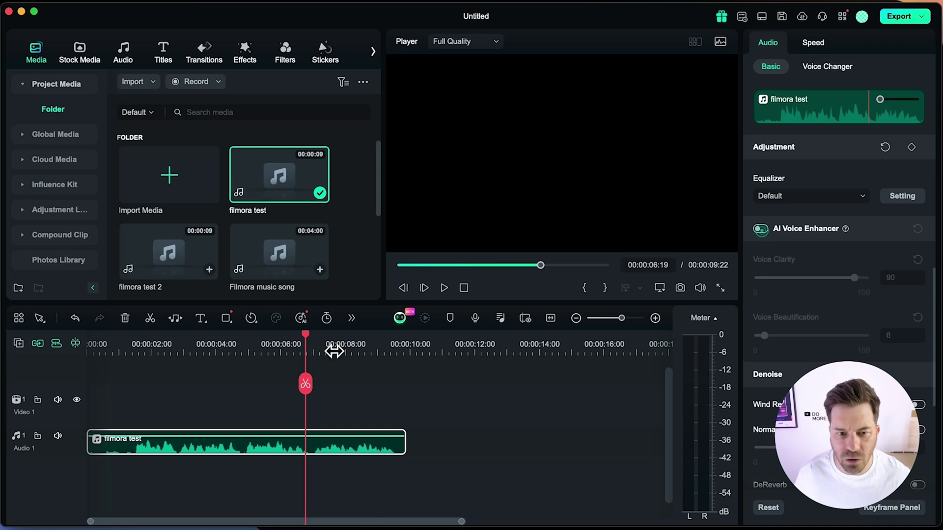
drag(300, 336, 247, 339)
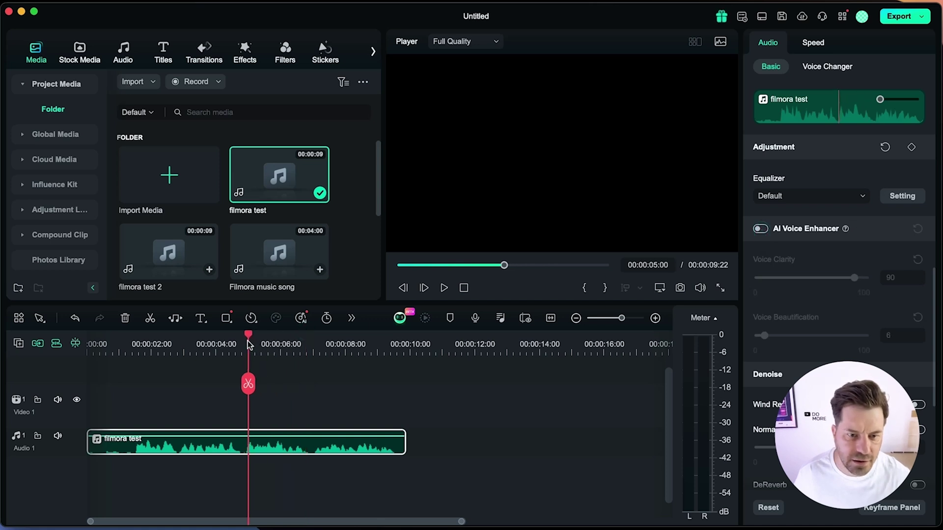
key(space)
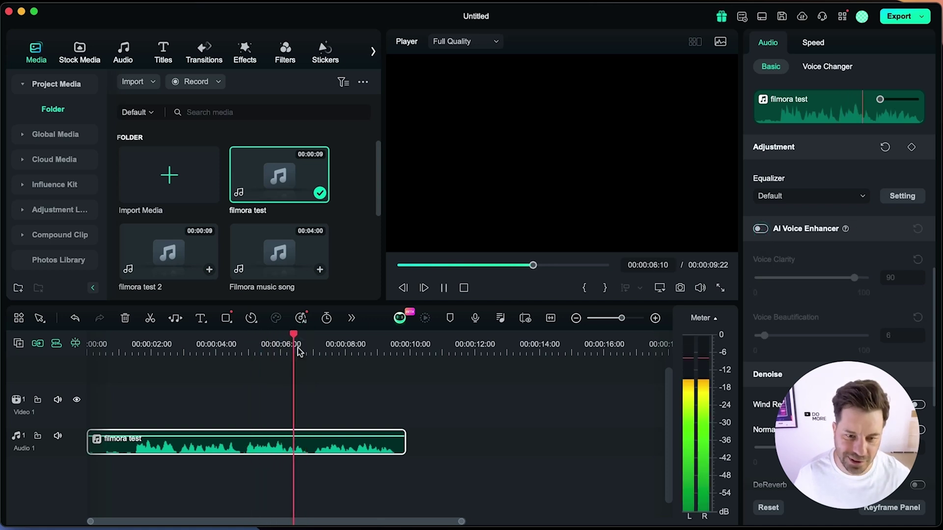
key(space)
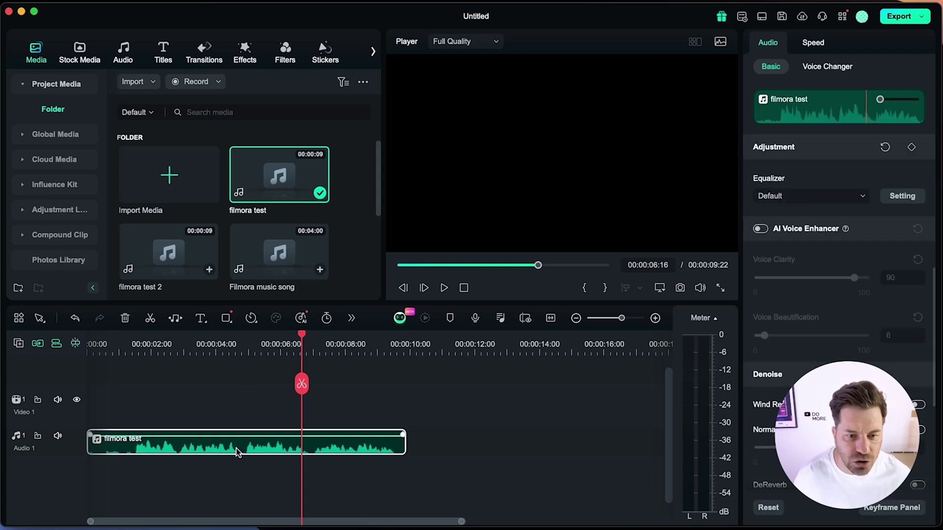
Step: Swap the filmora test clip for filmora test 2 on Audio 1 and play its noisy audio from about two seconds
key(Delete)
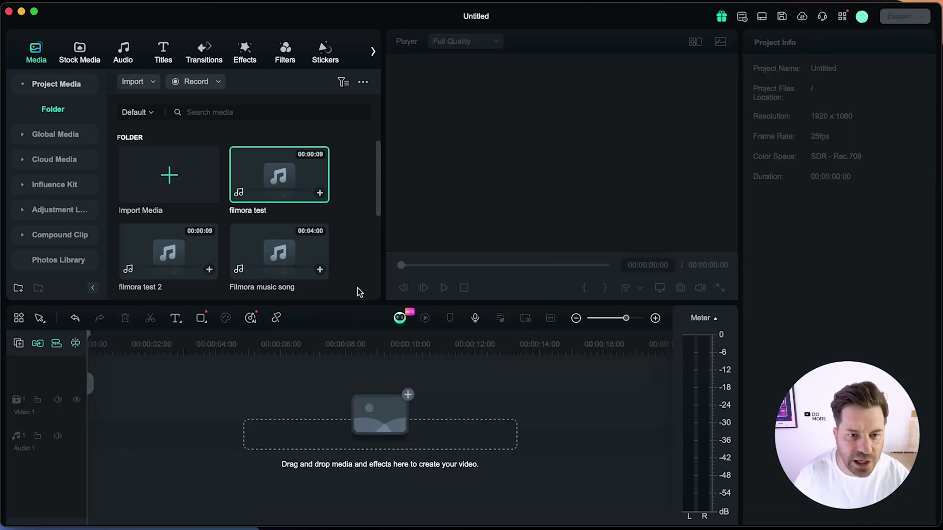
drag(192, 225, 99, 445)
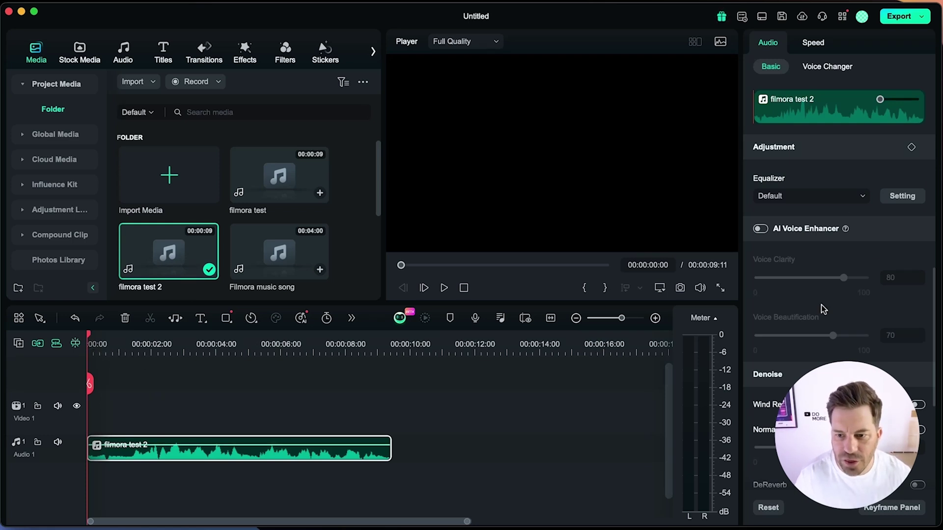
scroll(823, 308, down, 5)
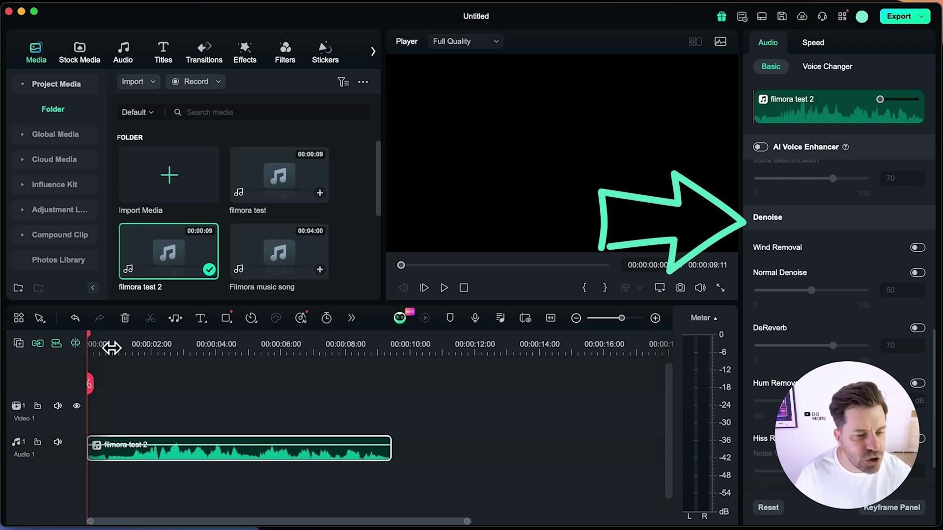
key(space)
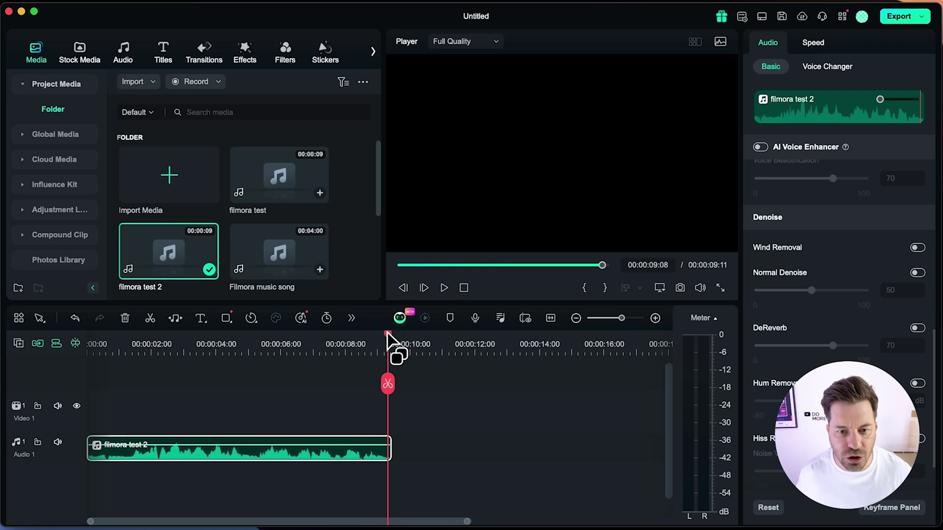
drag(393, 353, 141, 360)
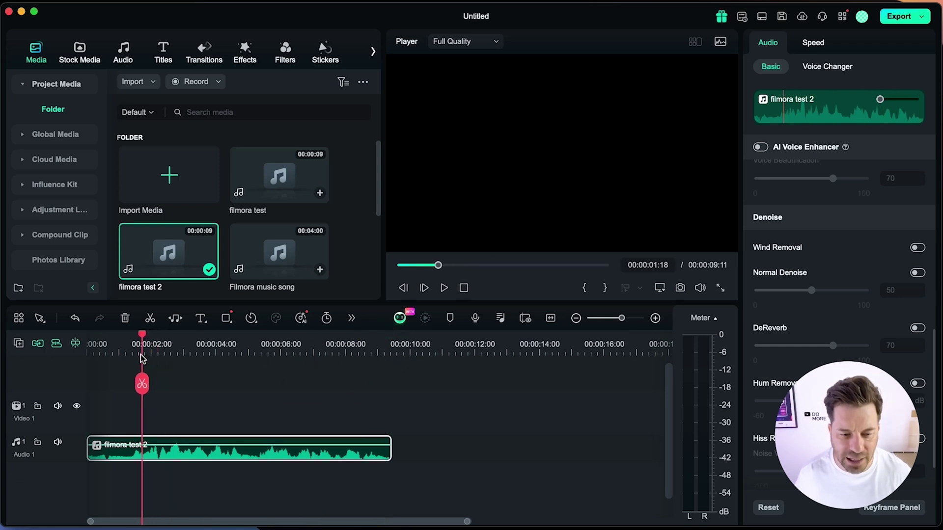
key(space)
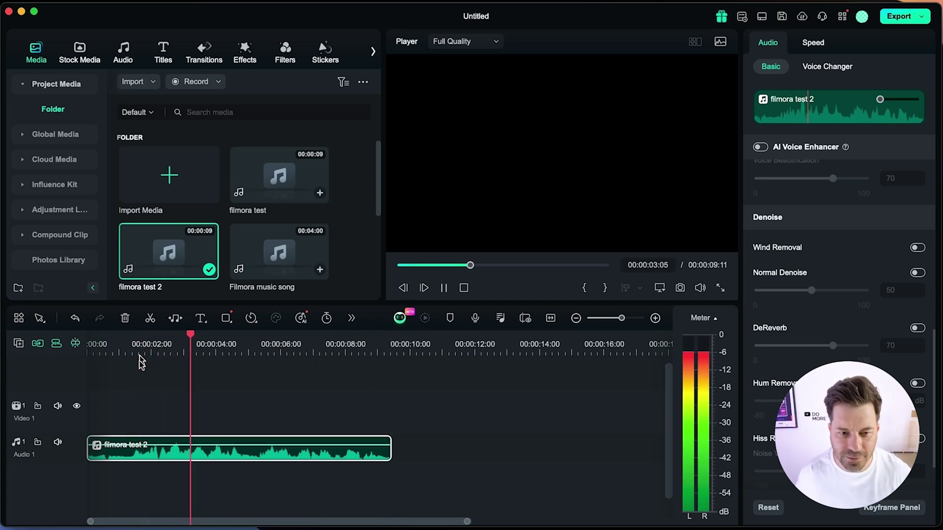
key(space)
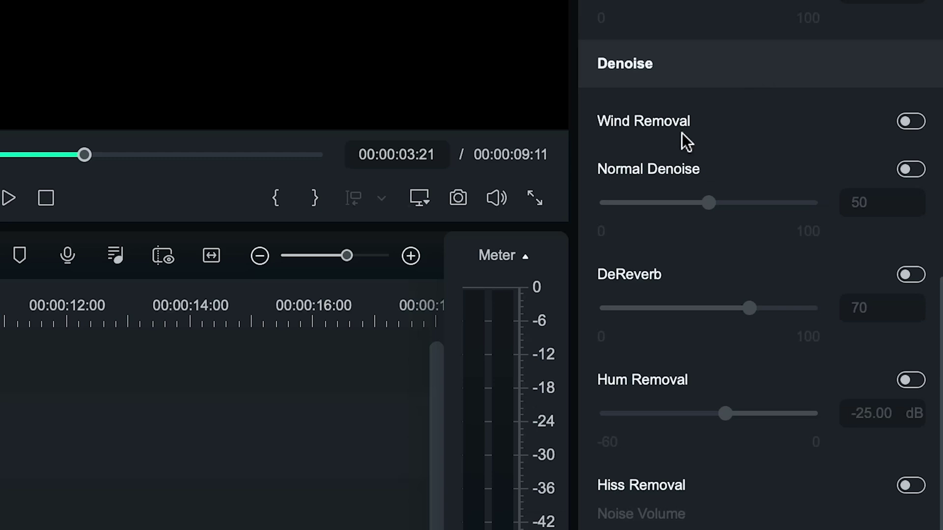
Step: Enable Wind Removal and Normal Denoise, with Normal Denoise strength at 78
click(915, 122)
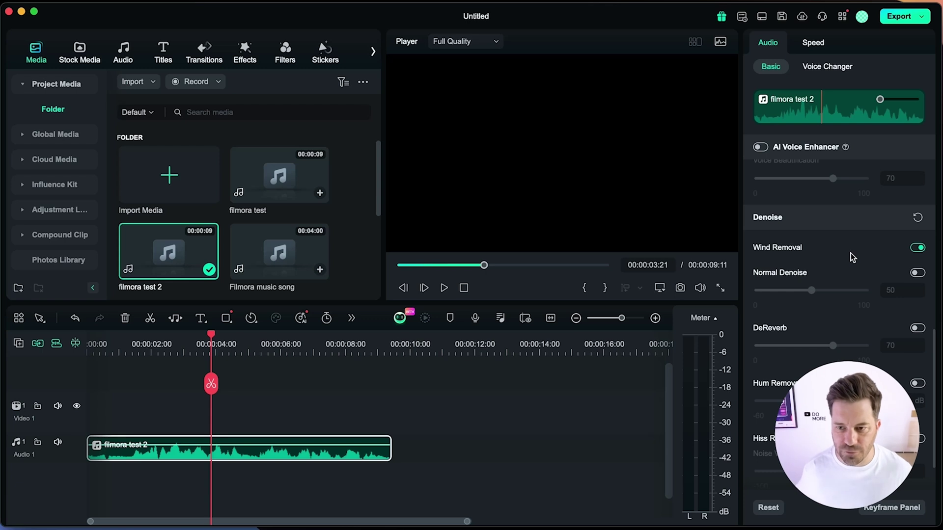
click(918, 273)
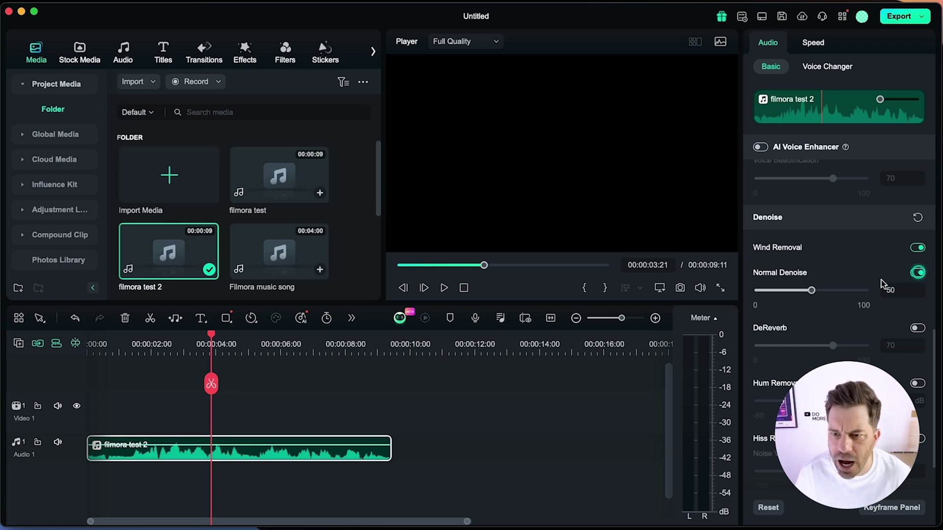
click(842, 291)
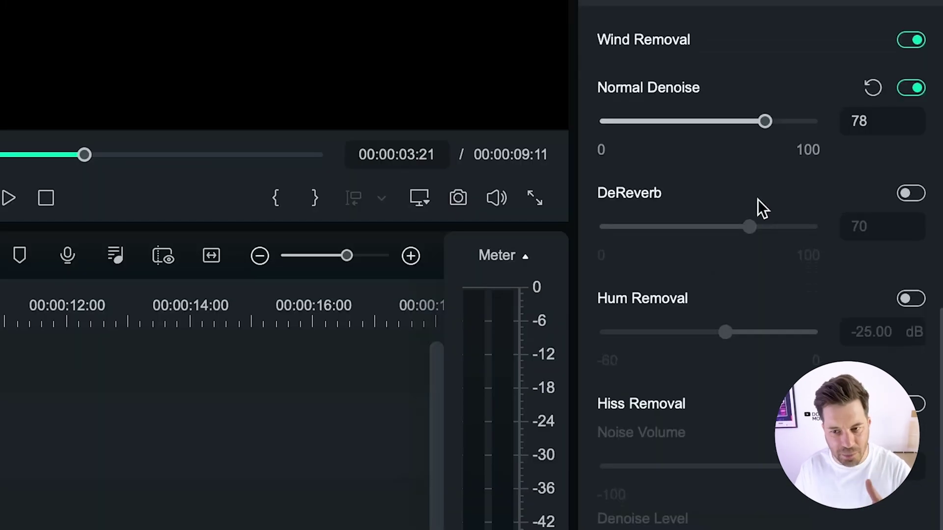
click(914, 196)
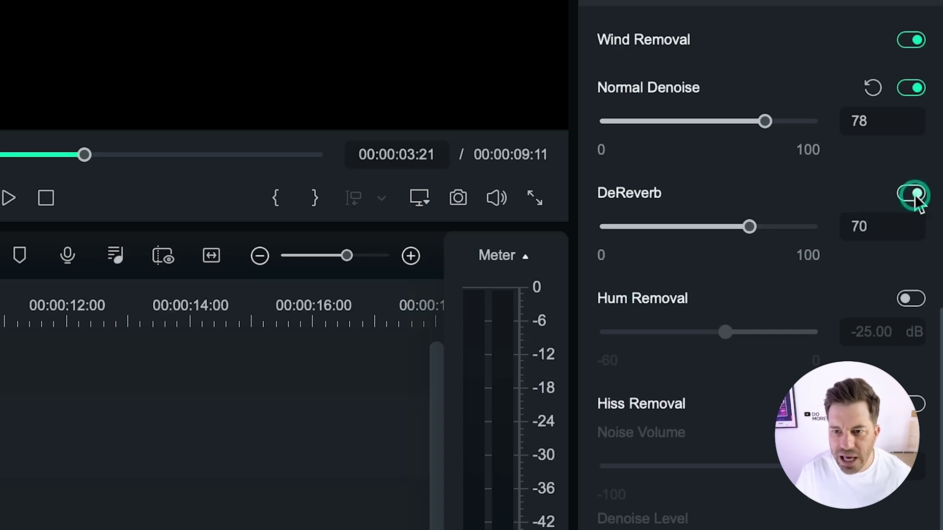
click(913, 197)
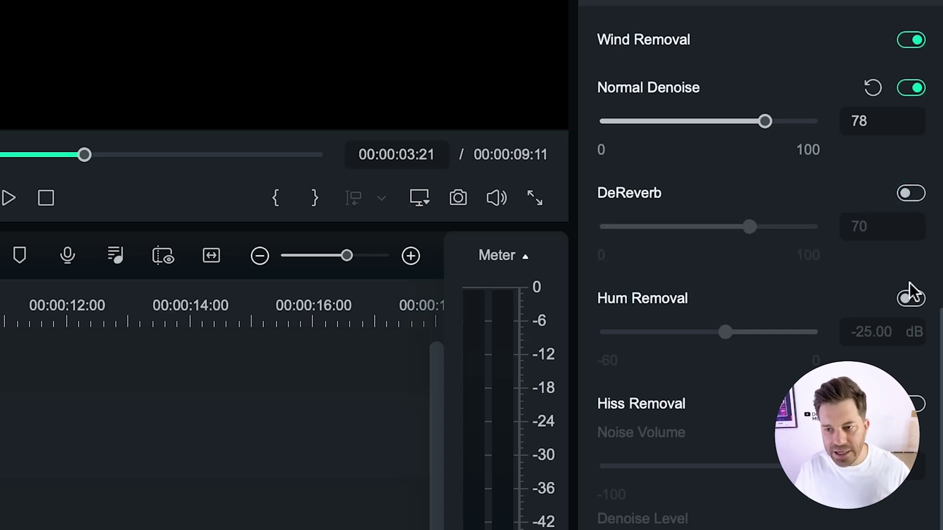
scroll(800, 301, down, 1)
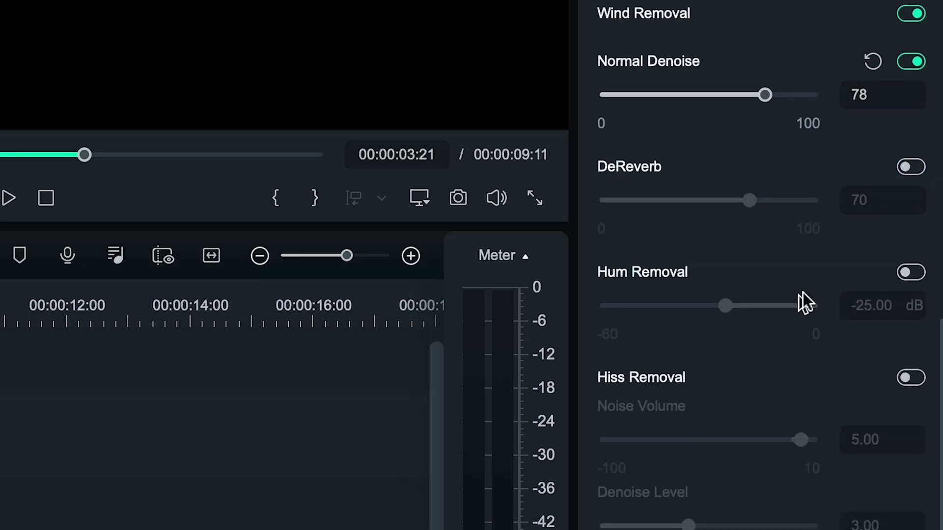
click(915, 274)
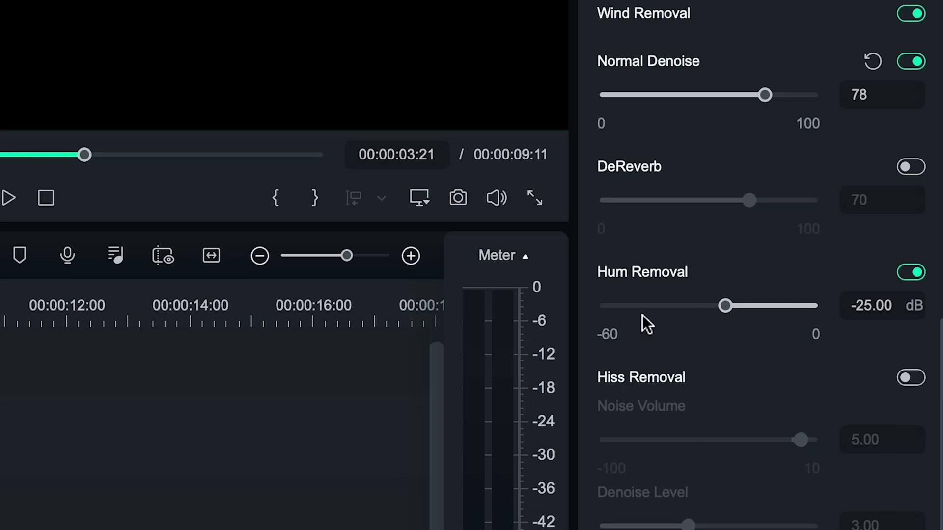
click(917, 280)
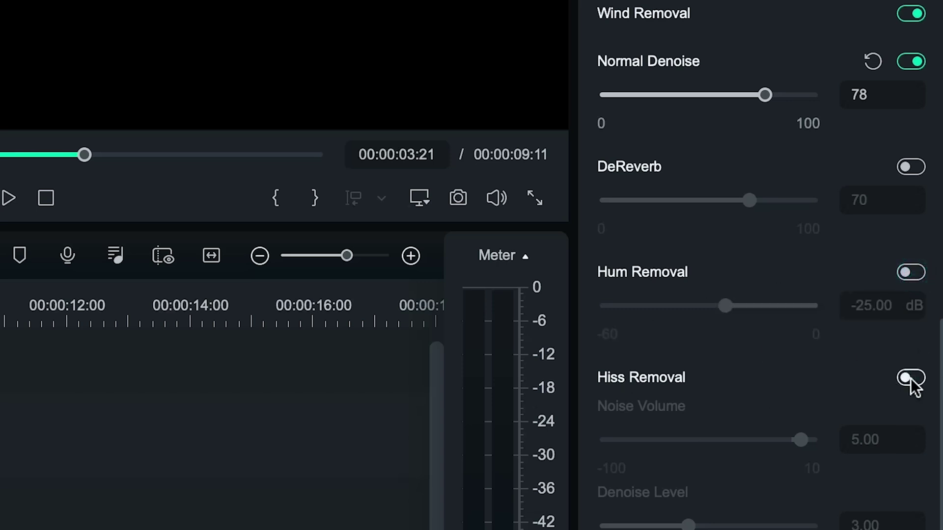
click(916, 383)
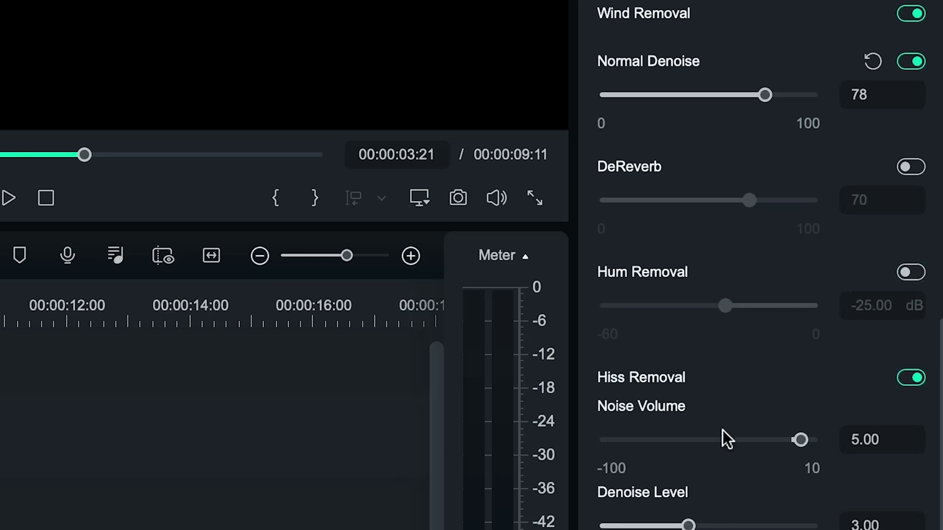
click(909, 378)
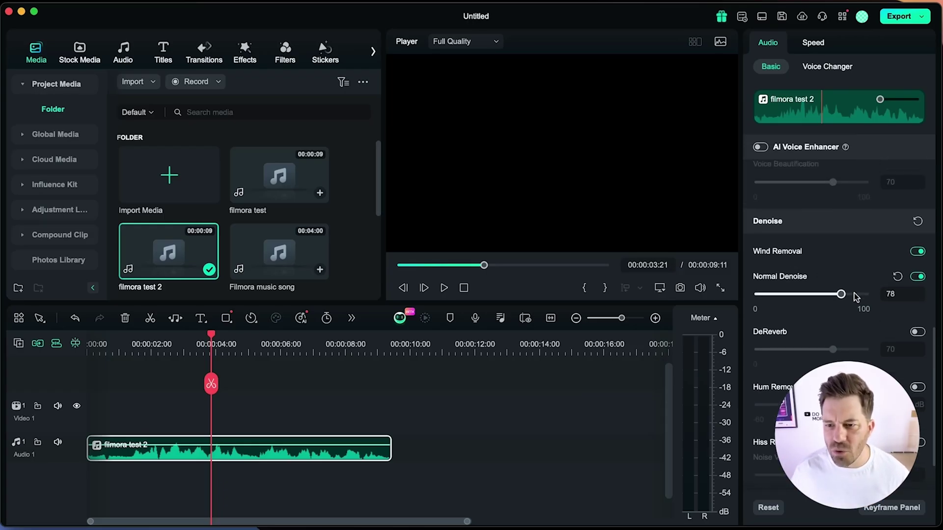
Step: Audition Normal Denoise at stronger values up to 100, then settle it at 77 and replay
drag(843, 295, 851, 297)
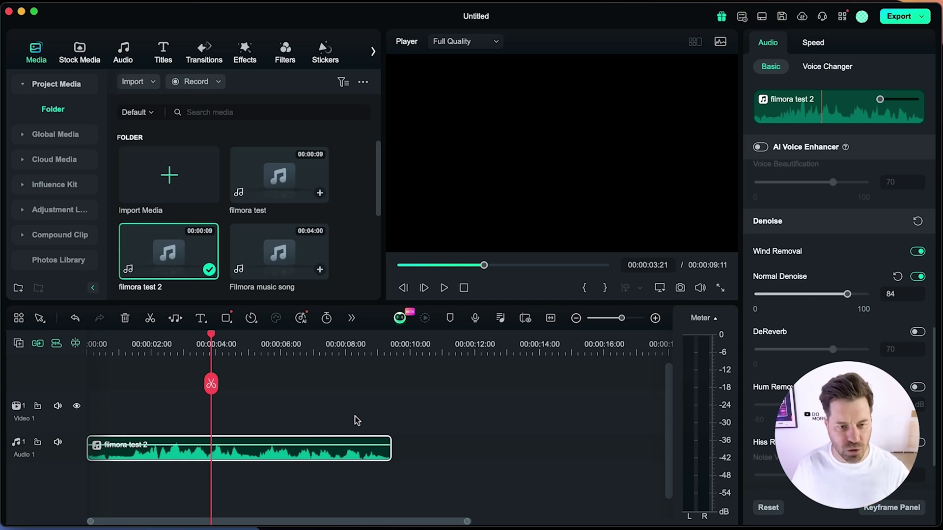
drag(212, 338, 92, 366)
key(space)
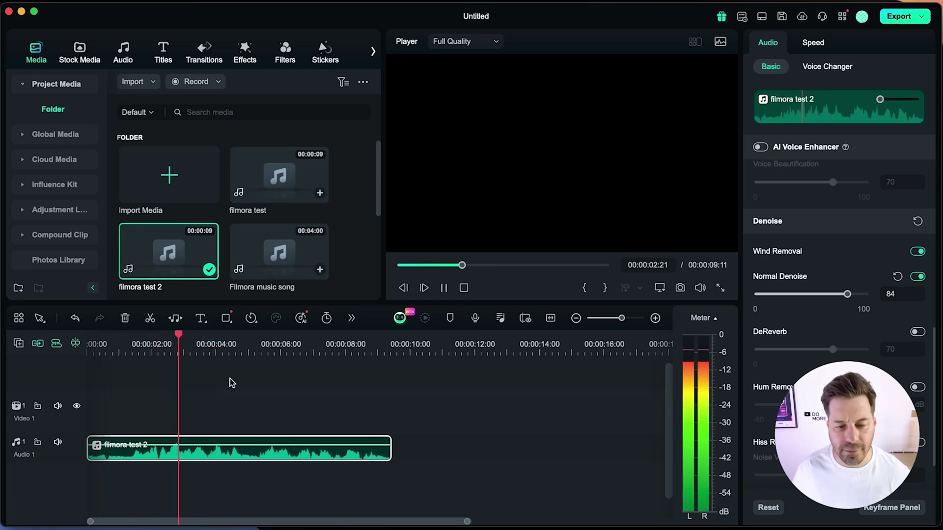
drag(848, 294, 879, 298)
click(167, 345)
key(space)
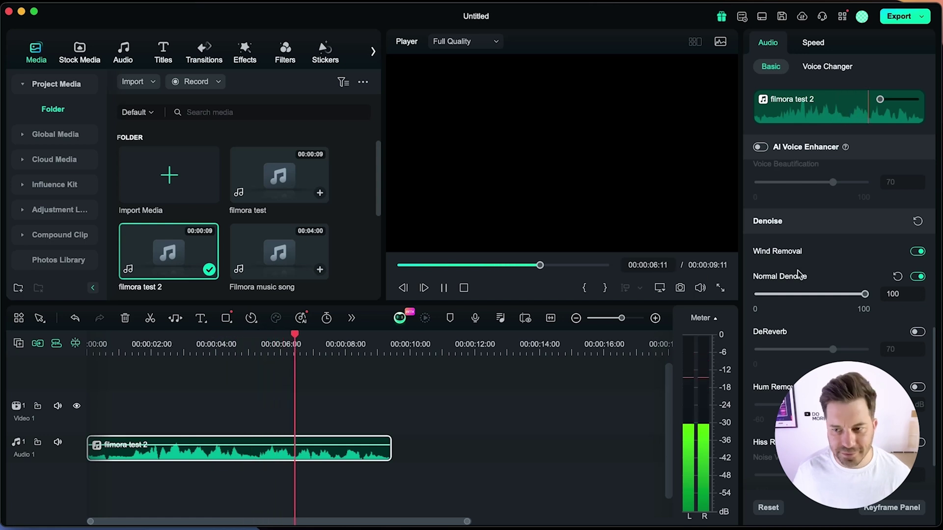
drag(865, 294, 840, 295)
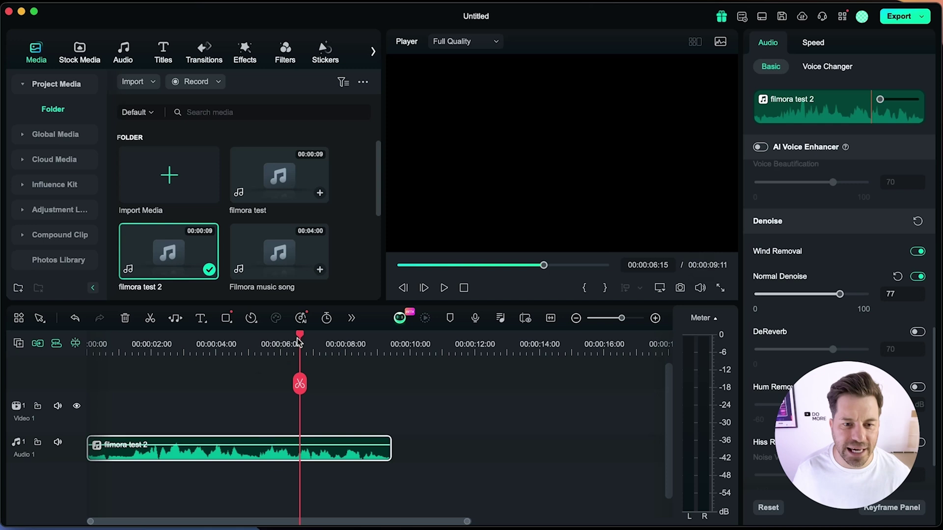
drag(282, 339, 164, 351)
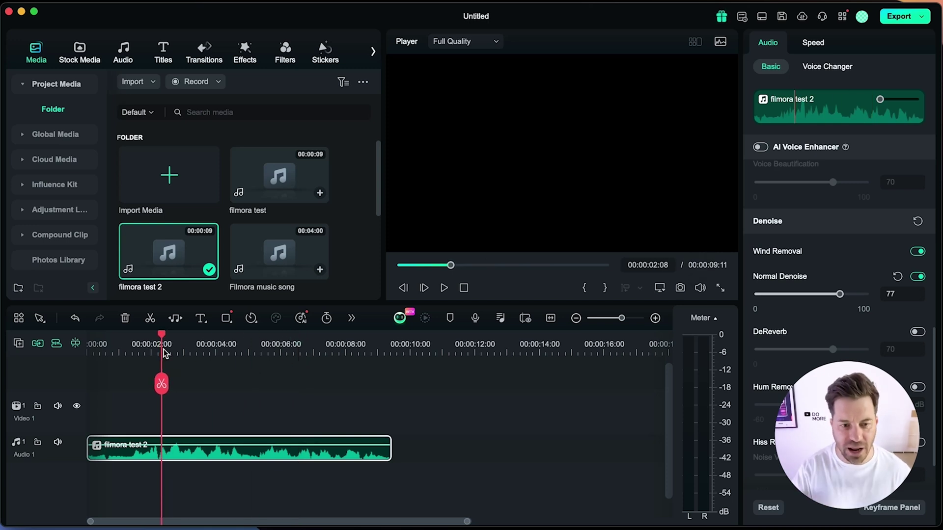
key(space)
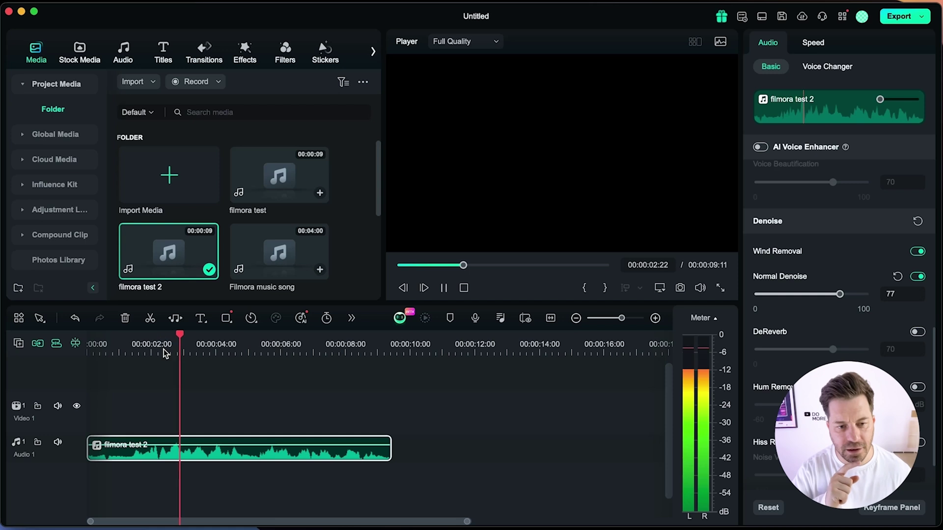
key(space)
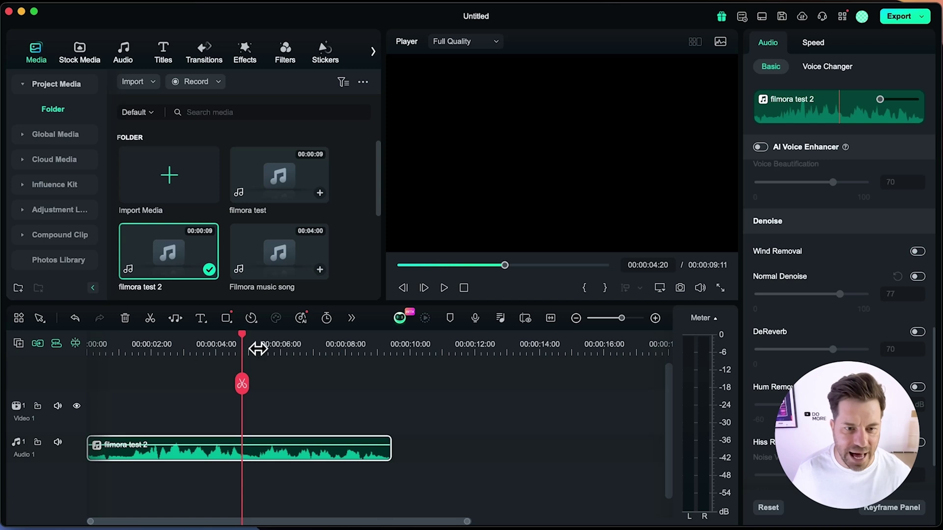
drag(242, 335, 150, 343)
key(space)
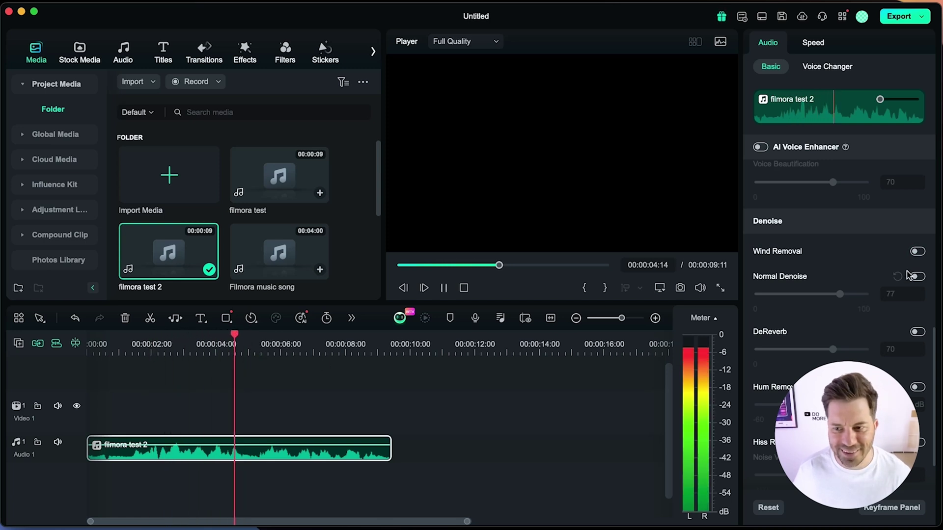
key(space)
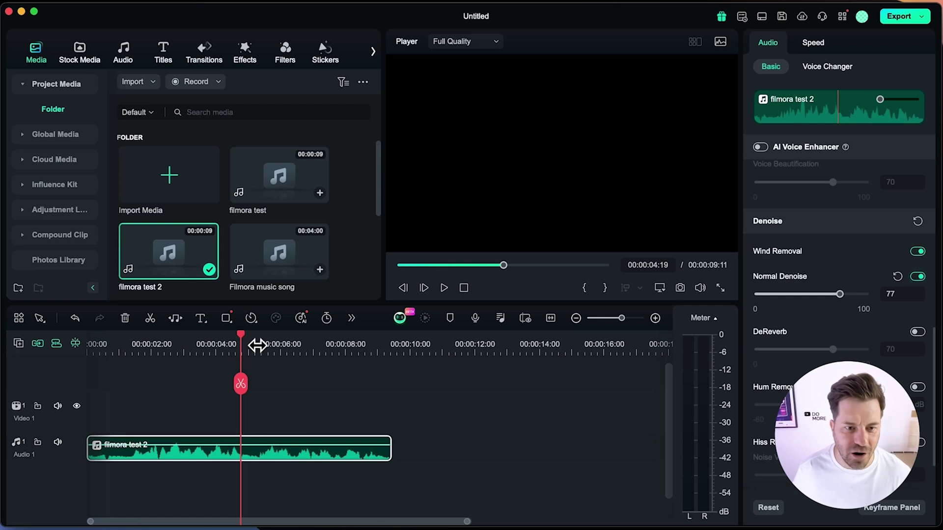
drag(243, 335, 162, 343)
key(space)
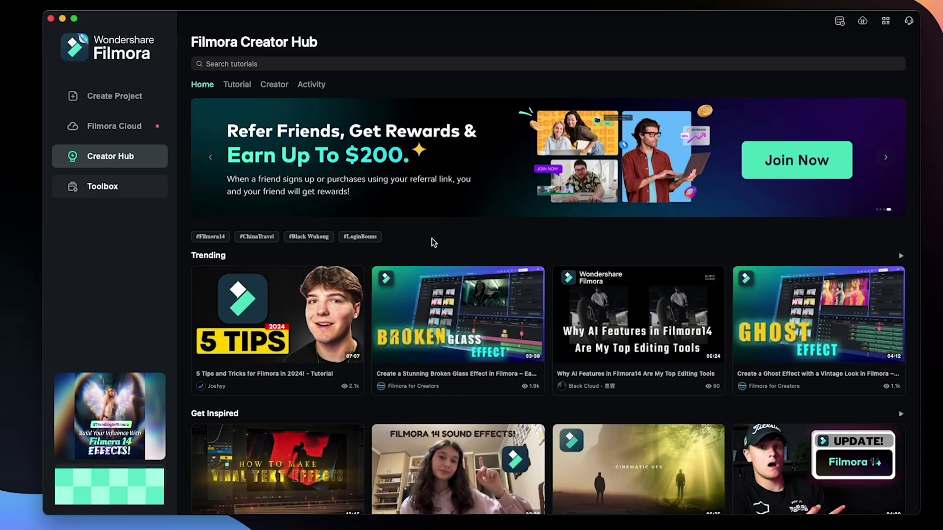
Step: Open the Creator Hub from the start screen and again from the editor's help options
scroll(432, 238, down, 15)
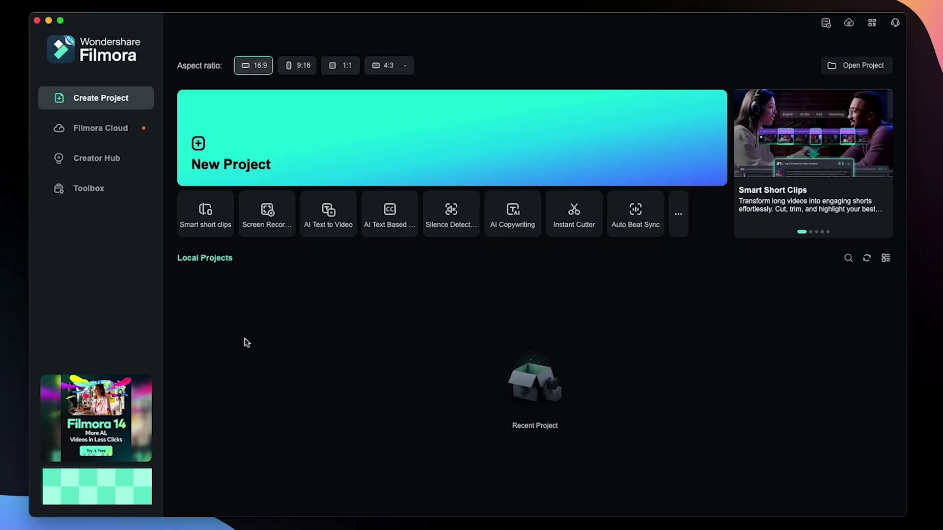
click(94, 165)
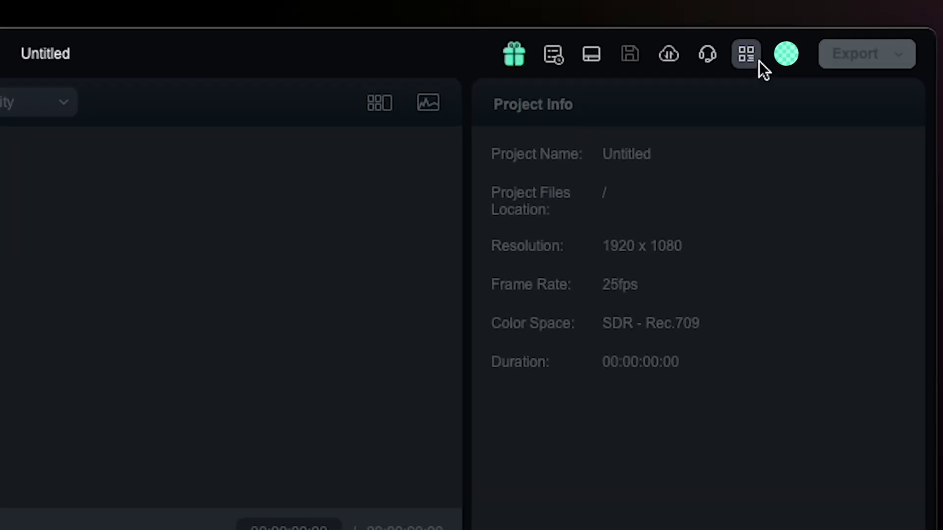
click(758, 60)
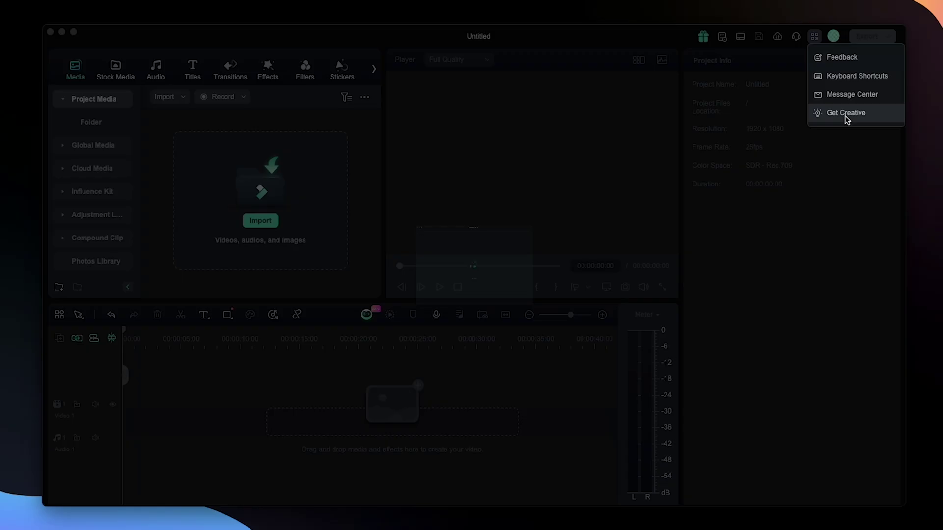
click(846, 114)
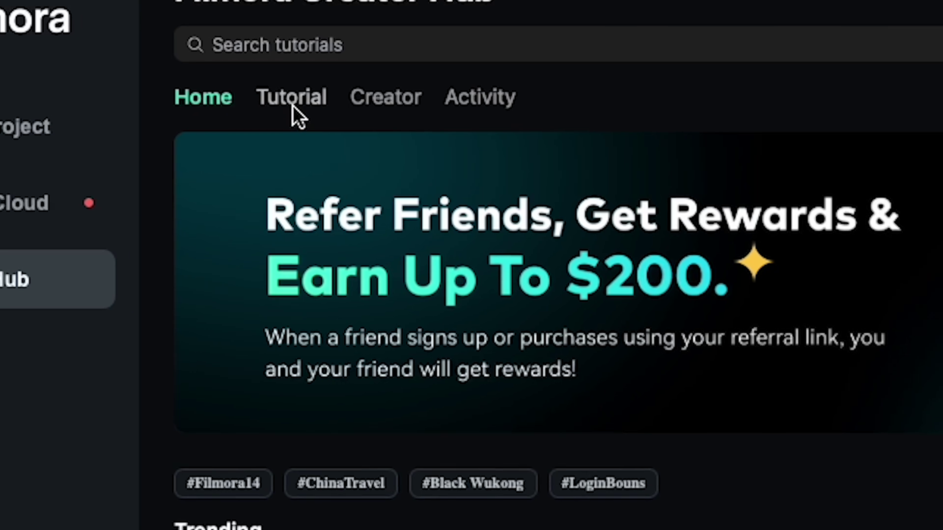
Step: Show the Tutorial section filtered to Courses
click(211, 74)
click(363, 114)
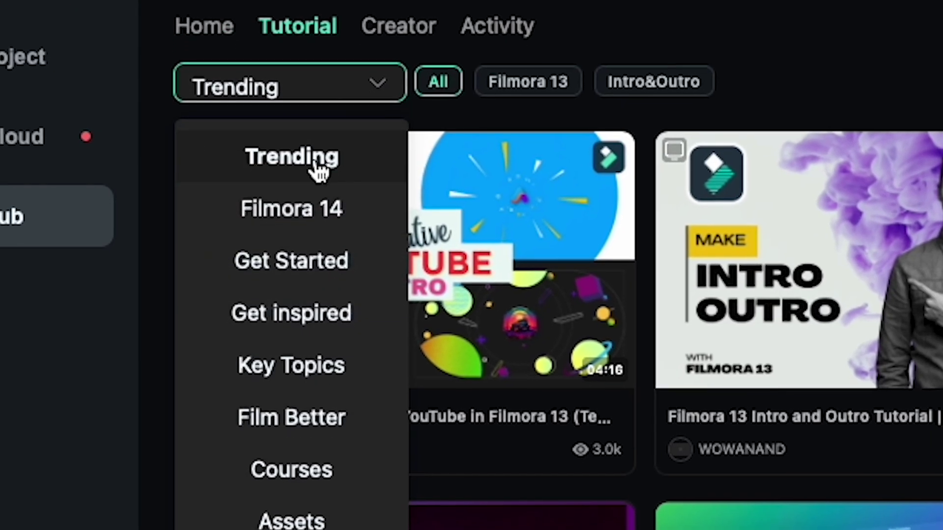
click(324, 496)
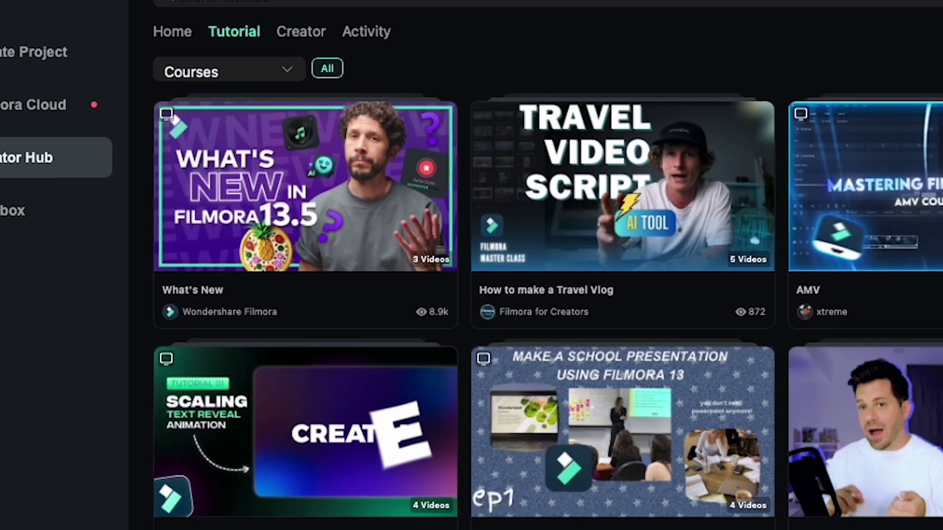